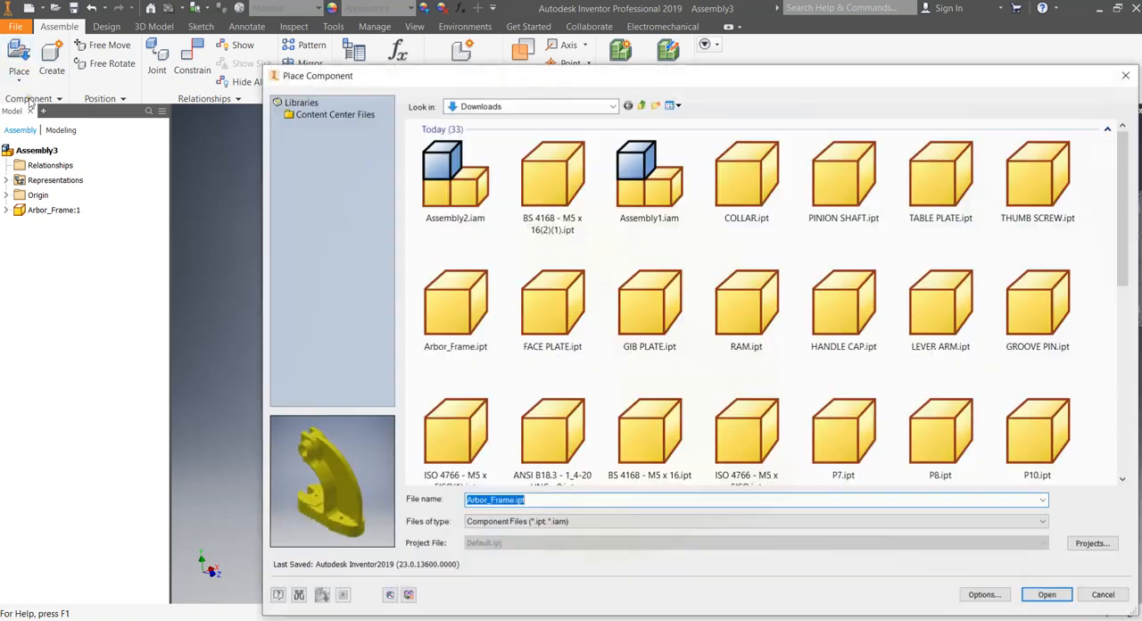
Place FACE PLATE.ipt and GIB PLATE.ipt from the Downloads folder beside the arbor frame, undoing the surplus face plate.
{"action": "left_click_drag", "start_coordinate": [480, 83], "coordinate": [243, 34]}
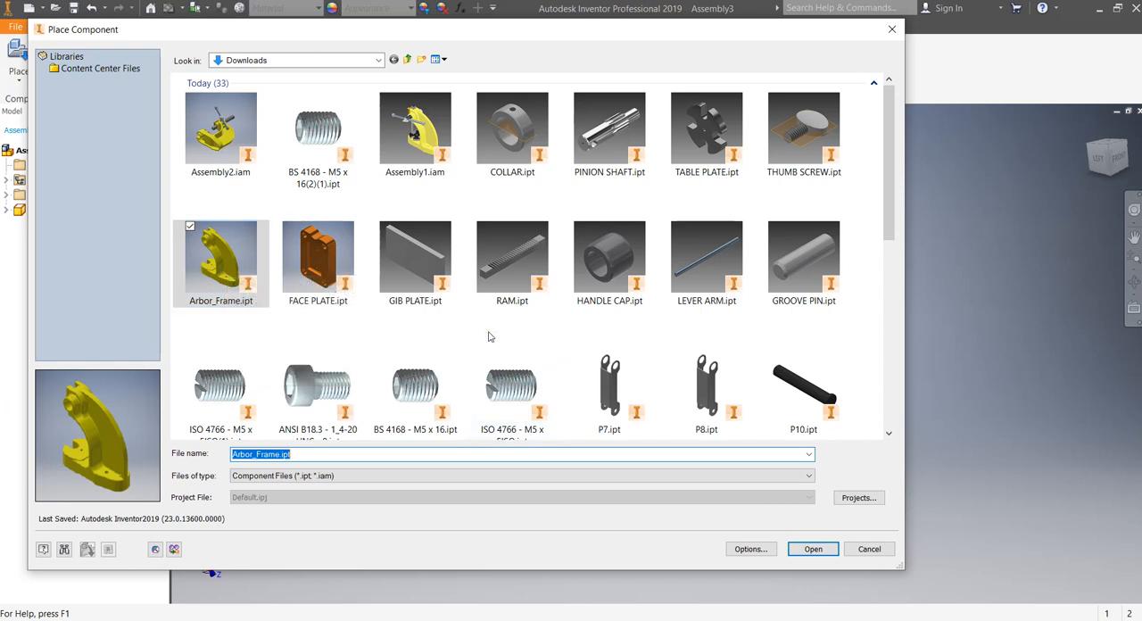
{"action": "left_click", "coordinate": [416, 263]}
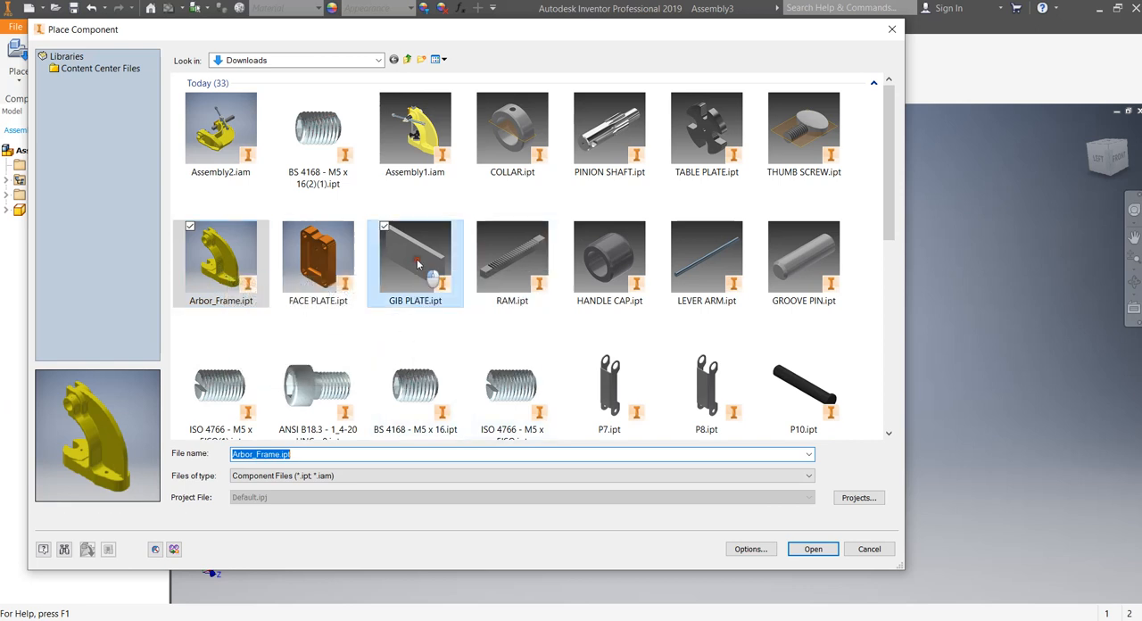
{"action": "left_click", "coordinate": [318, 259], "text": "ctrl"}
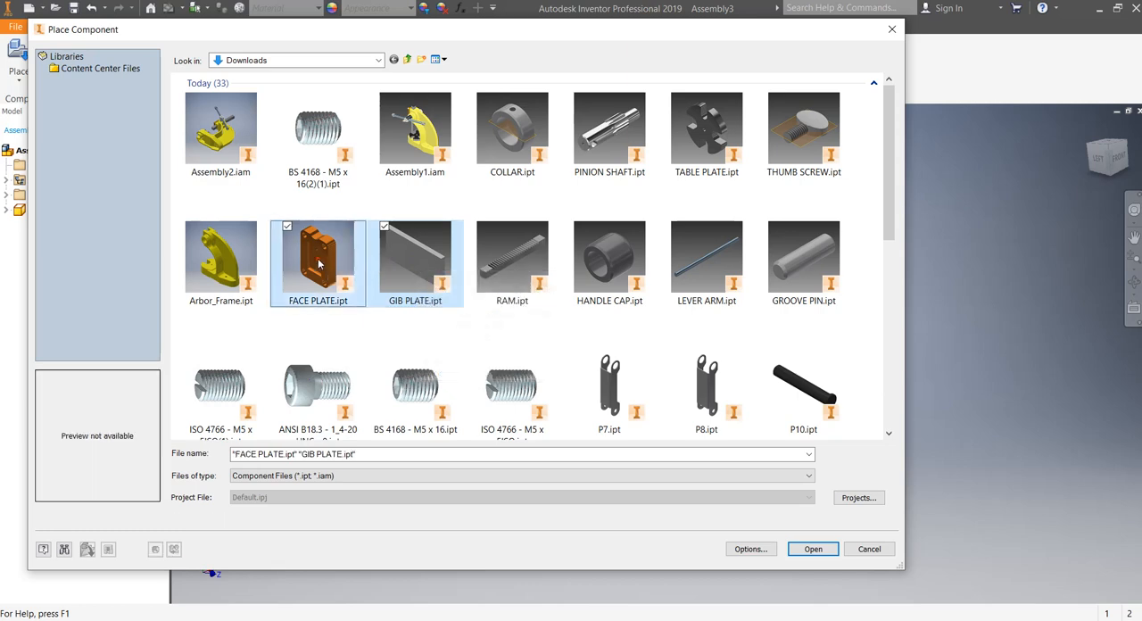
{"action": "left_click", "coordinate": [809, 550]}
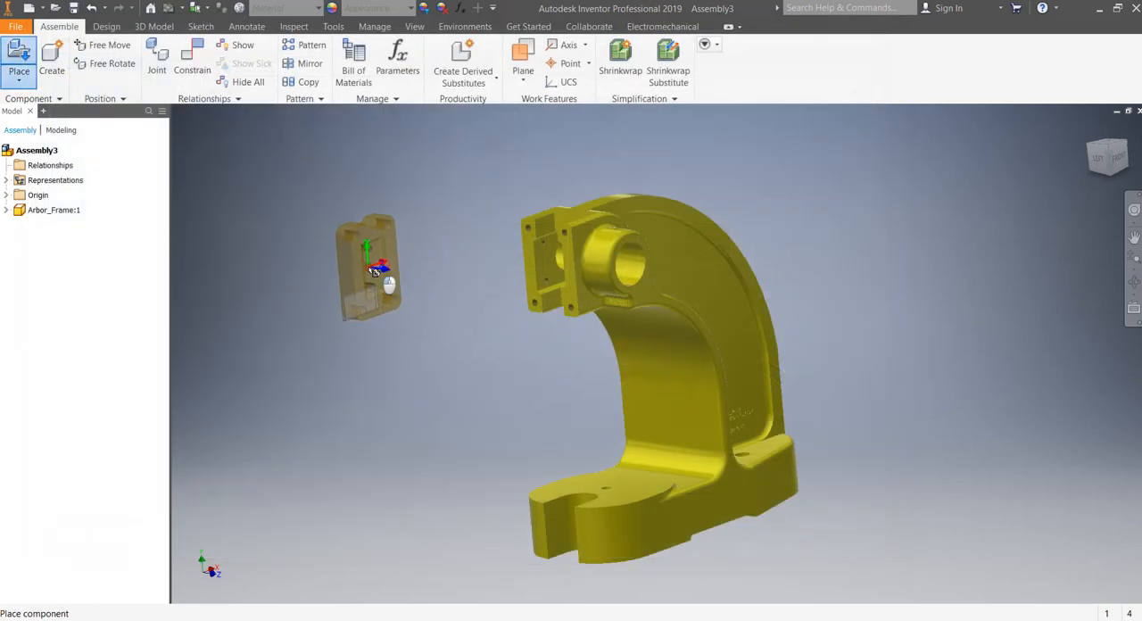
{"action": "left_click", "coordinate": [383, 278]}
{"action": "left_click", "coordinate": [450, 179]}
{"action": "key", "text": "Escape"}
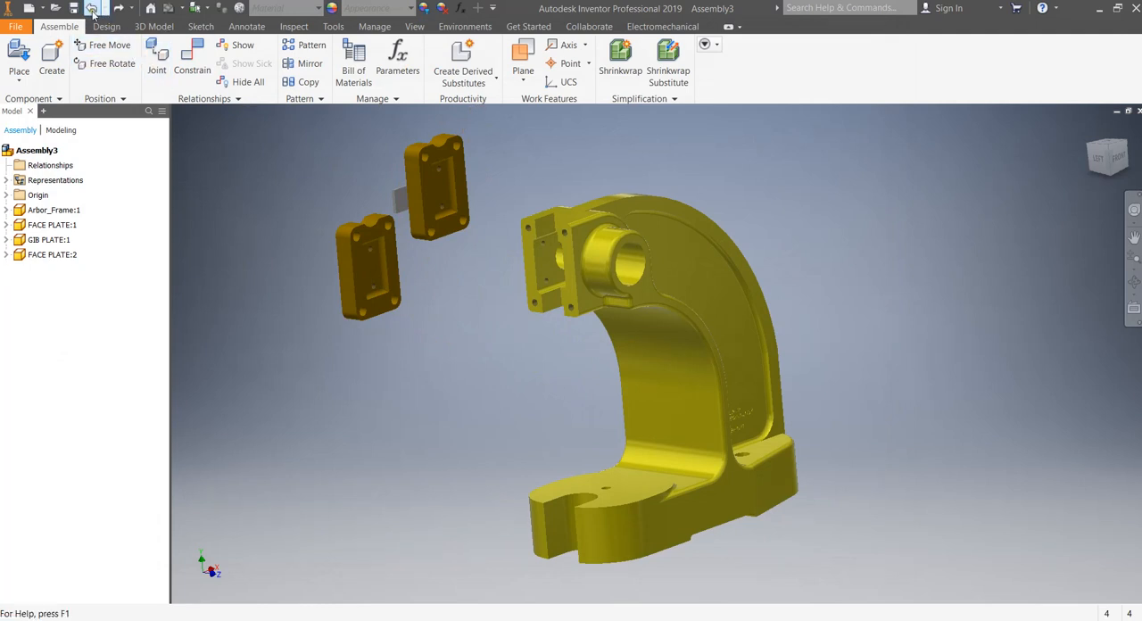
{"action": "key", "text": "ctrl+z"}
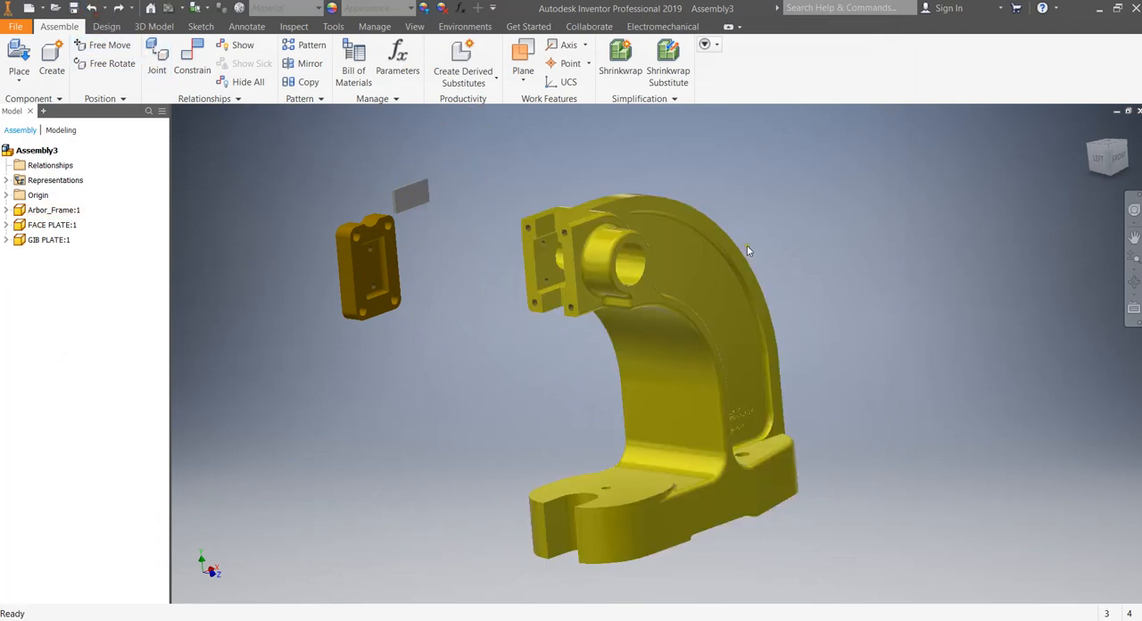
Shift the arbor frame slightly and ground it in the assembly.
{"action": "middle_click_drag", "start_coordinate": [821, 263], "coordinate": [766, 250]}
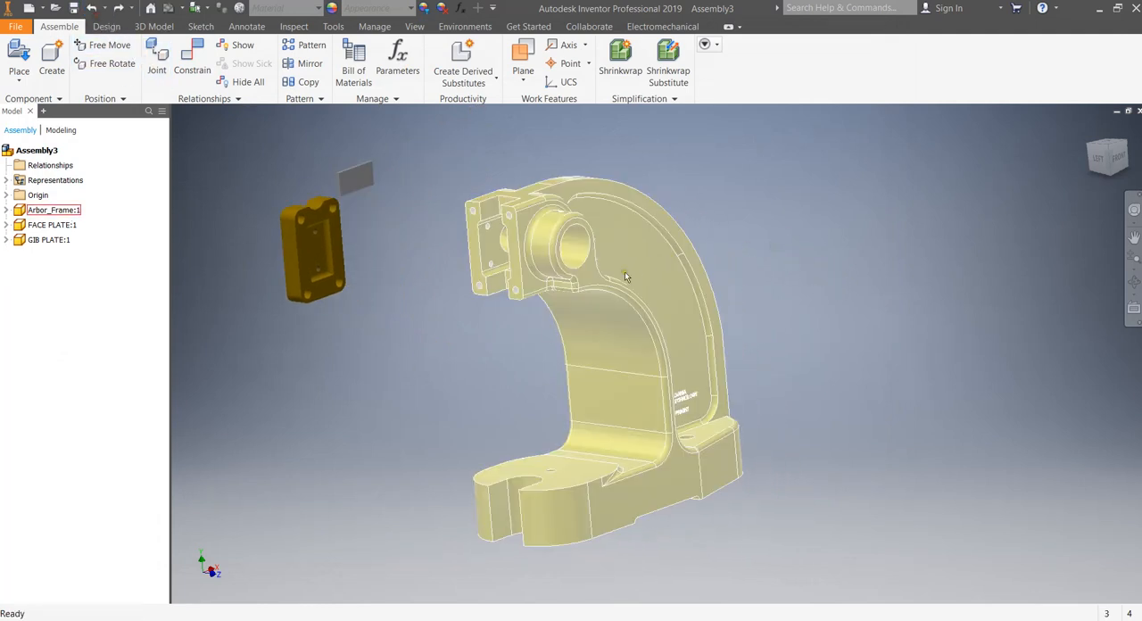
{"action": "left_click_drag", "start_coordinate": [580, 266], "coordinate": [610, 259]}
{"action": "key", "text": "Escape"}
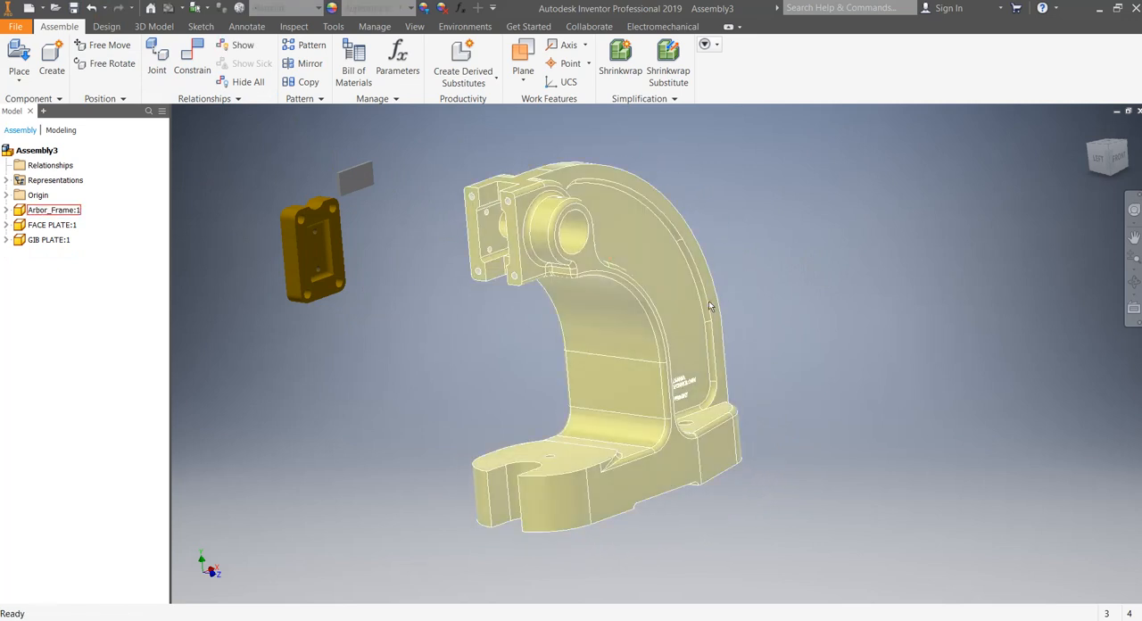
{"action": "left_click", "coordinate": [658, 254]}
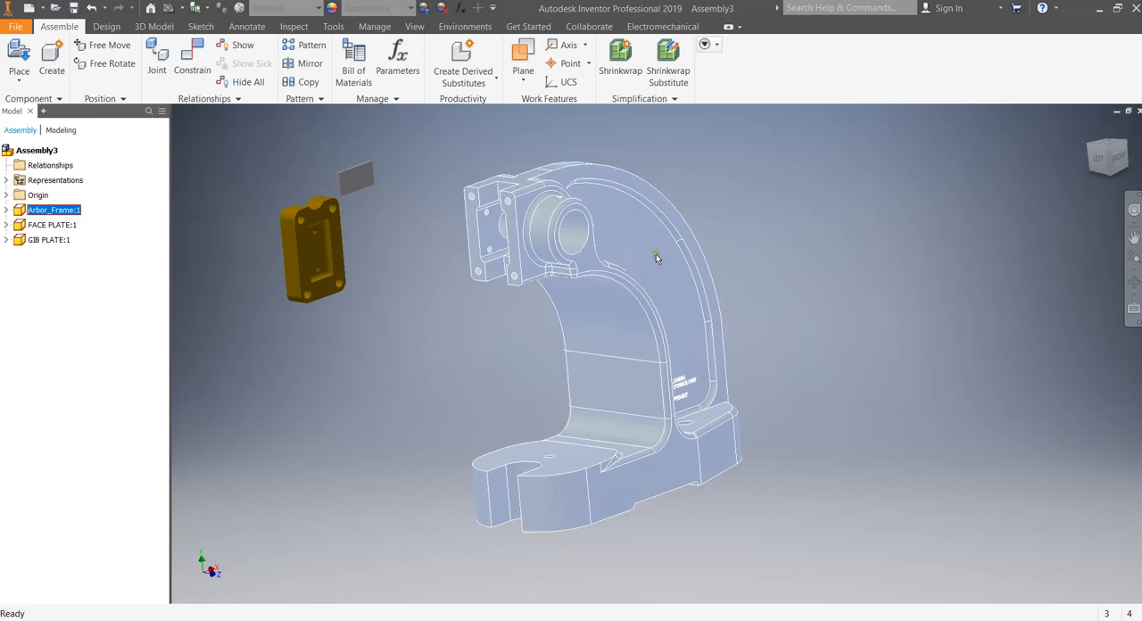
{"action": "right_click", "coordinate": [642, 244]}
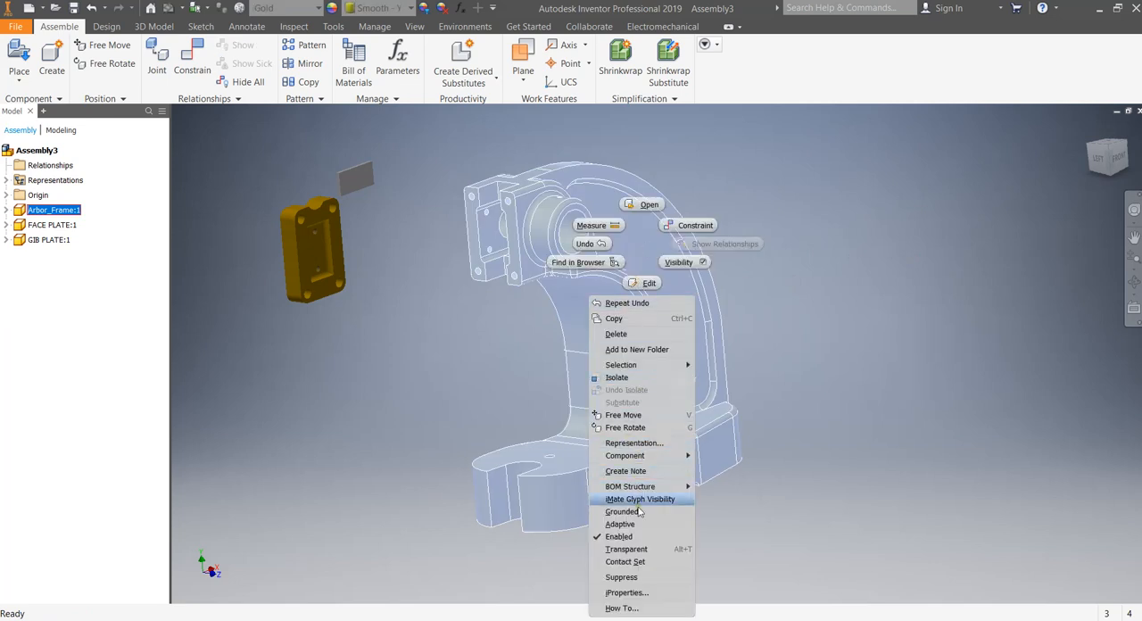
{"action": "left_click", "coordinate": [635, 511]}
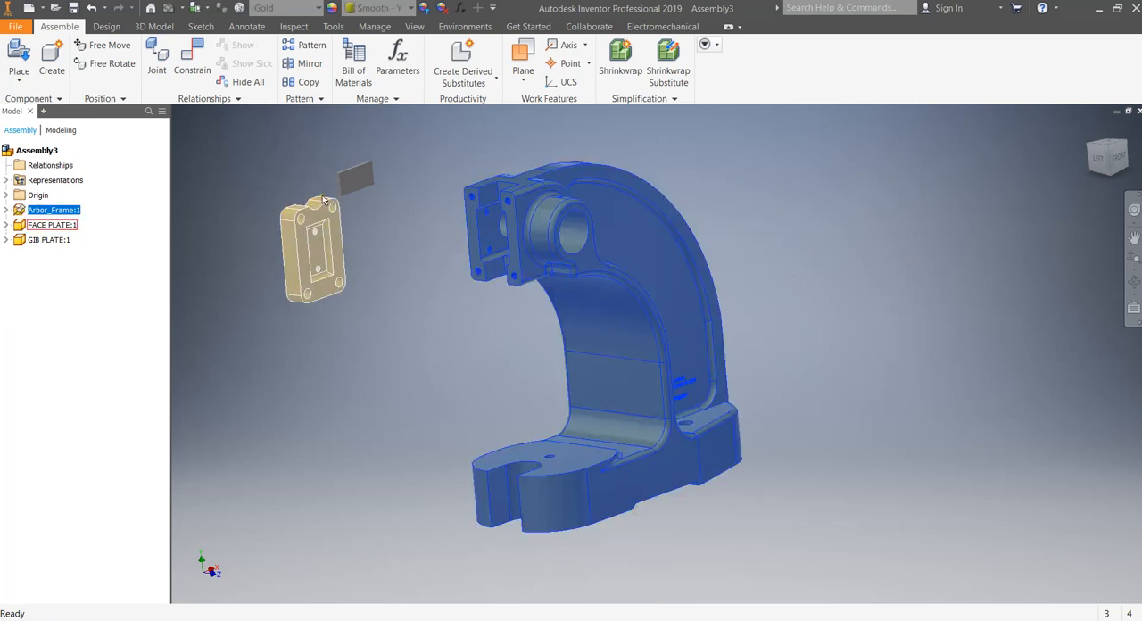
Mate the gib plate's broad face to the floor of the face plate's rectangular recess.
{"action": "scroll", "coordinate": [321, 195], "scroll_direction": "down", "scroll_amount": 3}
{"action": "middle_click_drag", "start_coordinate": [392, 227], "coordinate": [429, 271]}
{"action": "left_click", "coordinate": [191, 62]}
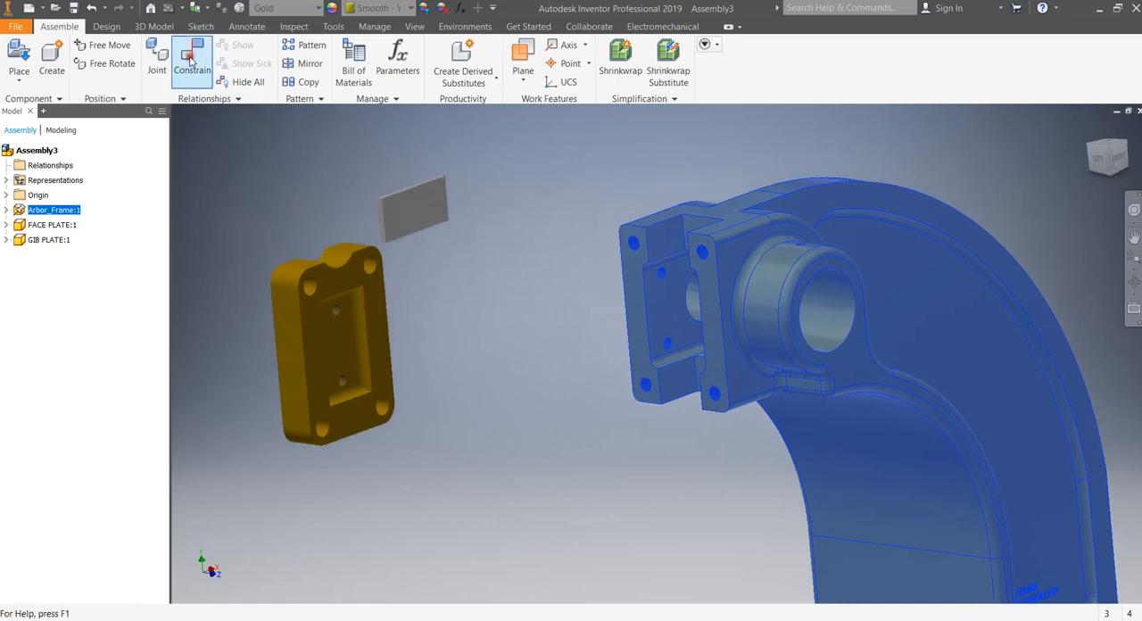
{"action": "left_click", "coordinate": [415, 212]}
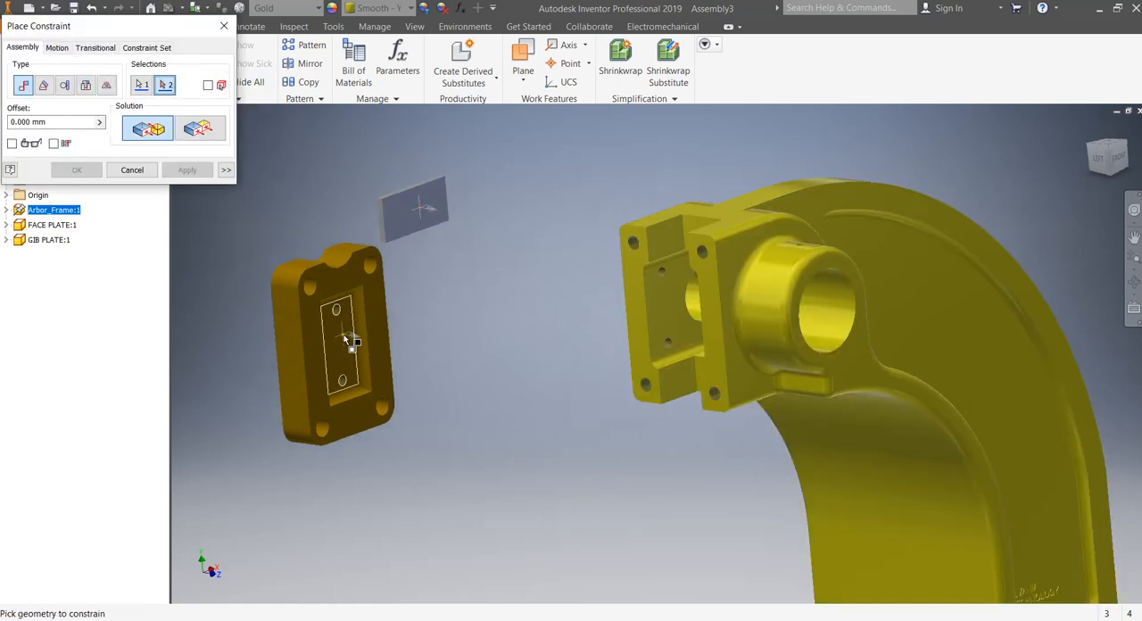
{"action": "left_click", "coordinate": [347, 340]}
{"action": "left_click", "coordinate": [191, 176]}
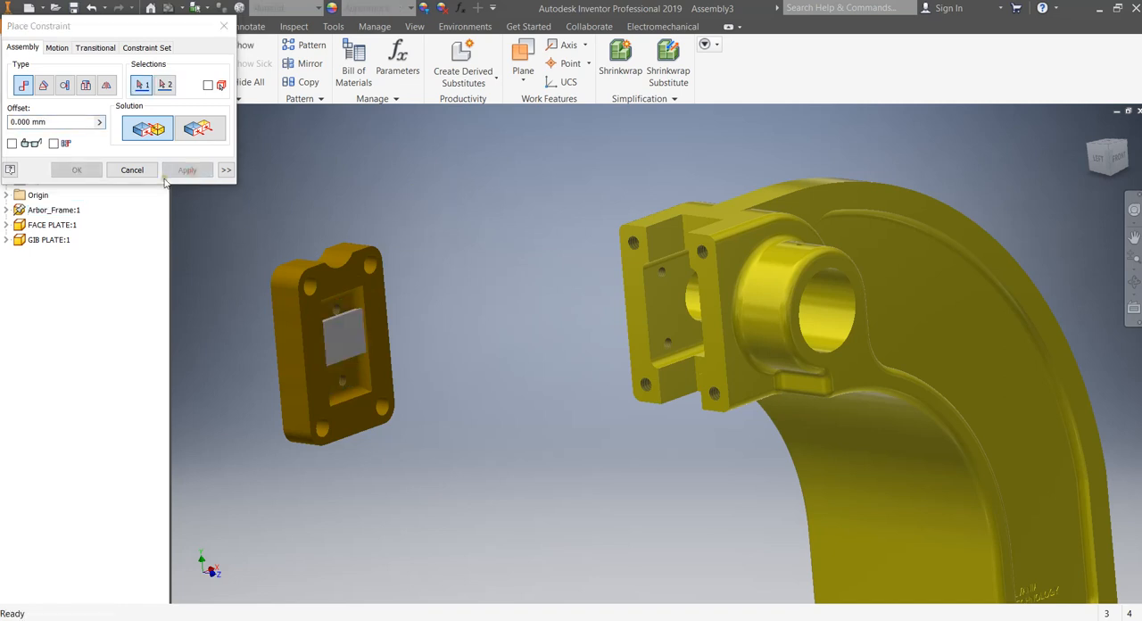
{"action": "left_click", "coordinate": [153, 176]}
Pull the gib plate clear of the recess and mate its long back edge to the long edge of the recess floor.
{"action": "left_click_drag", "start_coordinate": [342, 331], "coordinate": [524, 287]}
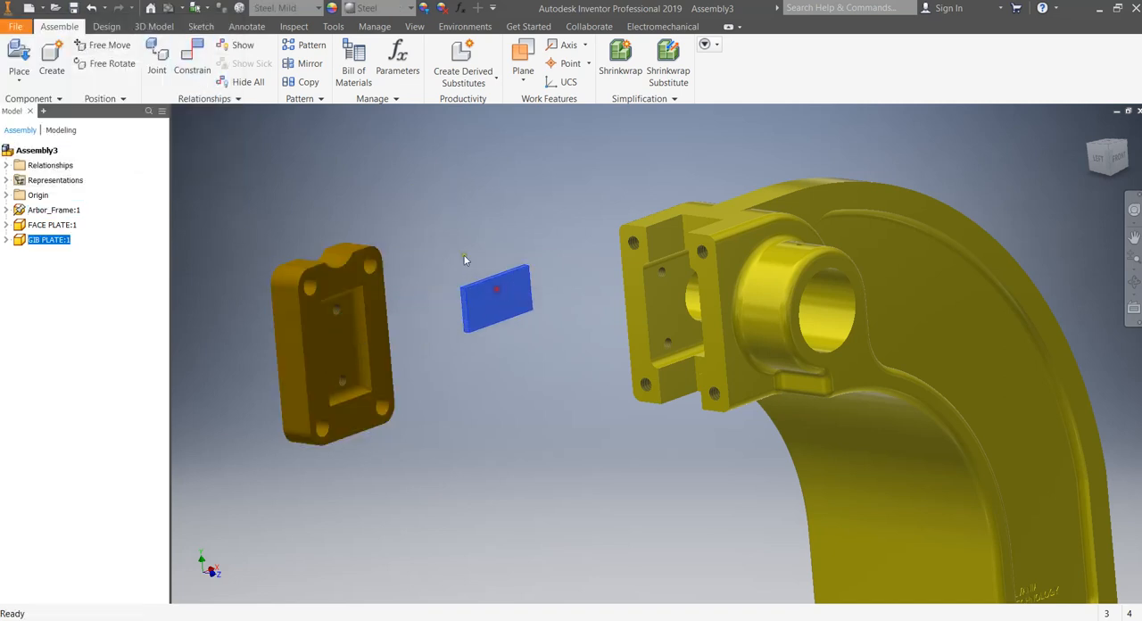
{"action": "left_click", "coordinate": [196, 62]}
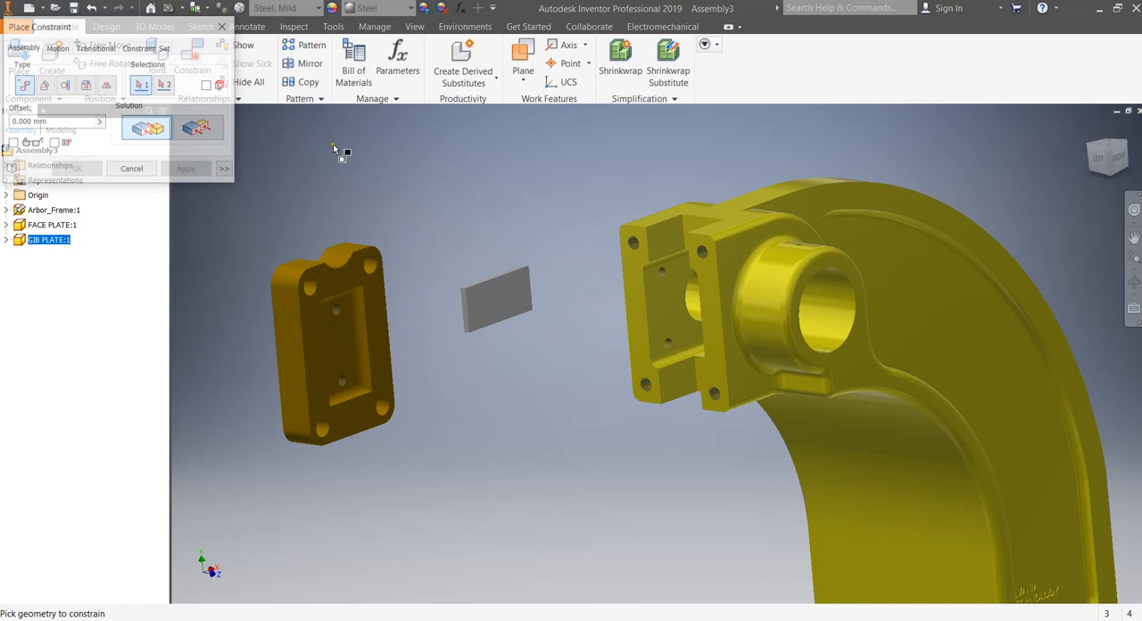
{"action": "left_click", "coordinate": [485, 279]}
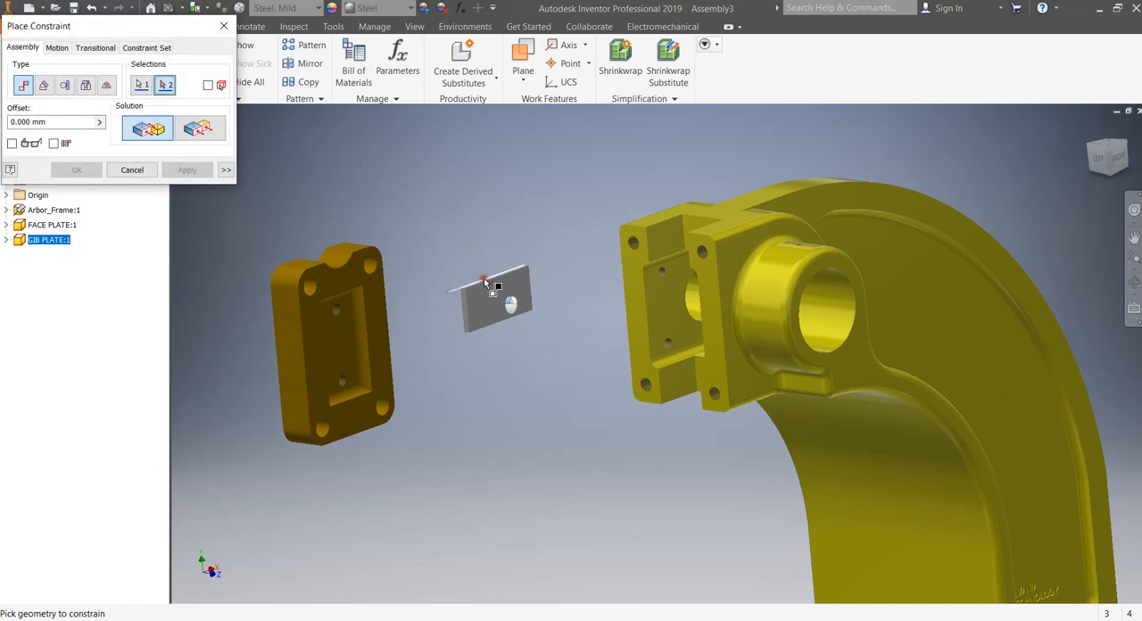
{"action": "left_click", "coordinate": [354, 321]}
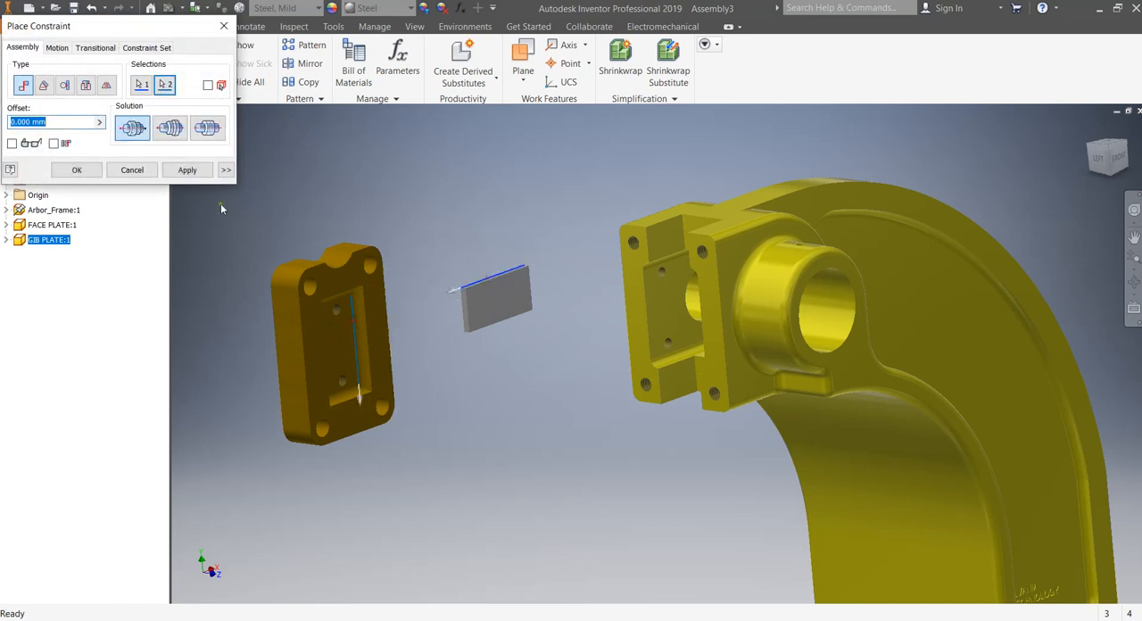
{"action": "left_click", "coordinate": [198, 172]}
{"action": "left_click", "coordinate": [134, 169]}
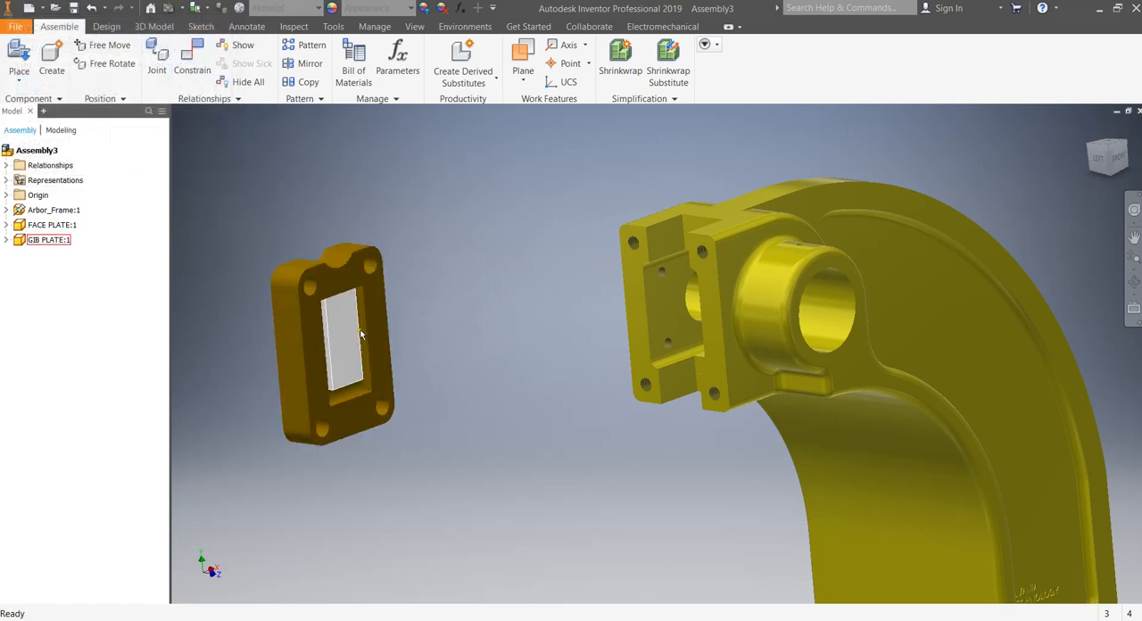
Slide the gib plate down the recess and mate its short upper back edge to the recess floor's upper edge.
{"action": "left_click_drag", "start_coordinate": [352, 344], "coordinate": [359, 367]}
{"action": "left_click", "coordinate": [199, 69]}
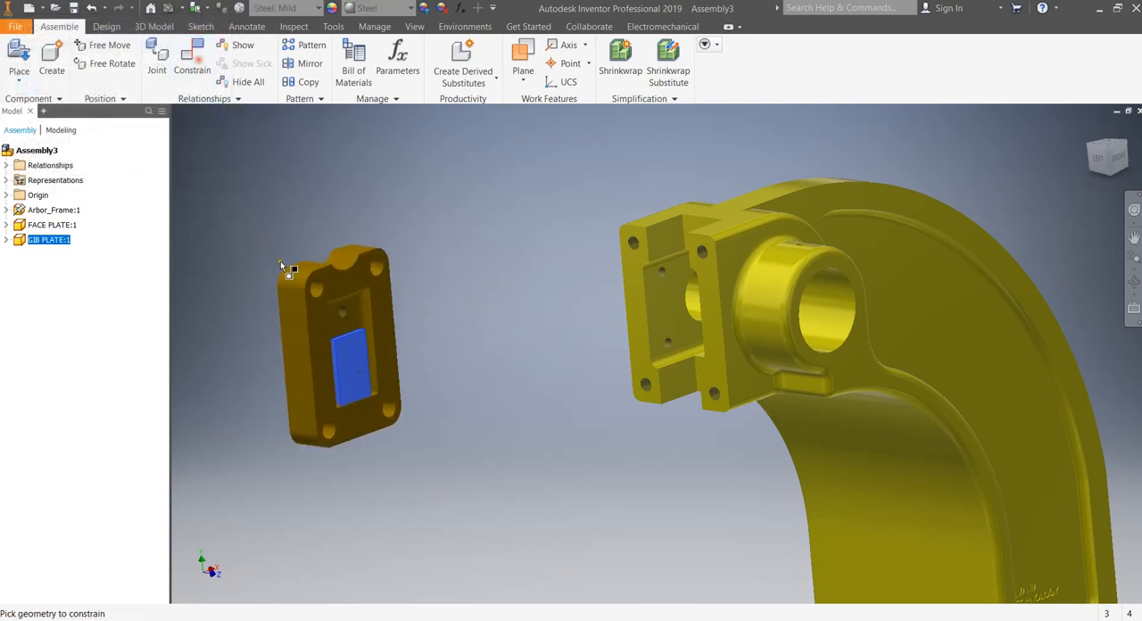
{"action": "scroll", "coordinate": [341, 322], "scroll_direction": "down", "scroll_amount": 6}
{"action": "left_click", "coordinate": [371, 376]}
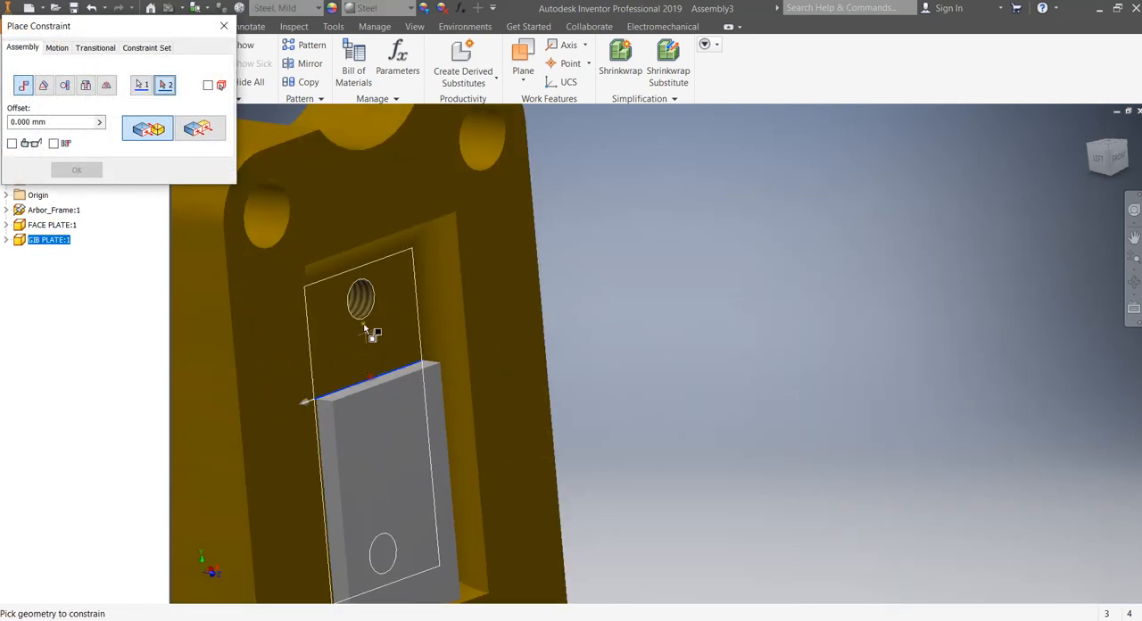
{"action": "left_click", "coordinate": [355, 278]}
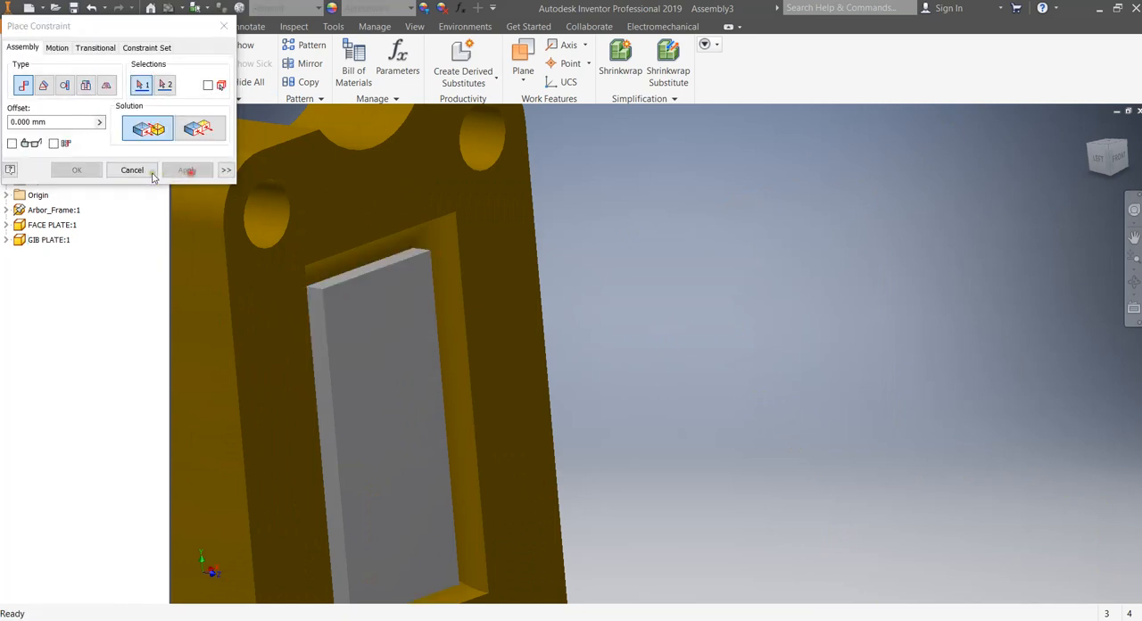
{"action": "left_click", "coordinate": [134, 169]}
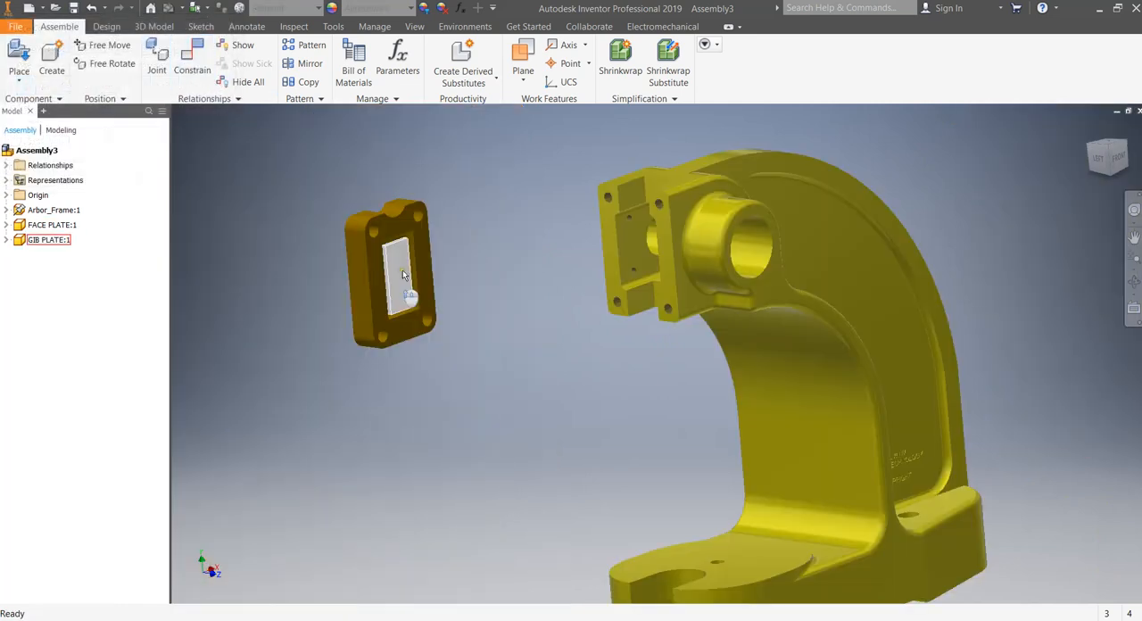
{"action": "mouse_move", "coordinate": [403, 269]}
{"action": "left_mouse_down"}
{"action": "mouse_move", "coordinate": [291, 236]}
{"action": "mouse_move", "coordinate": [418, 266]}
{"action": "left_mouse_up"}
Mate the face plate's recessed side to the front face of the arbor frame's slotted head.
{"action": "middle_click_drag", "start_coordinate": [492, 268], "coordinate": [387, 252]}
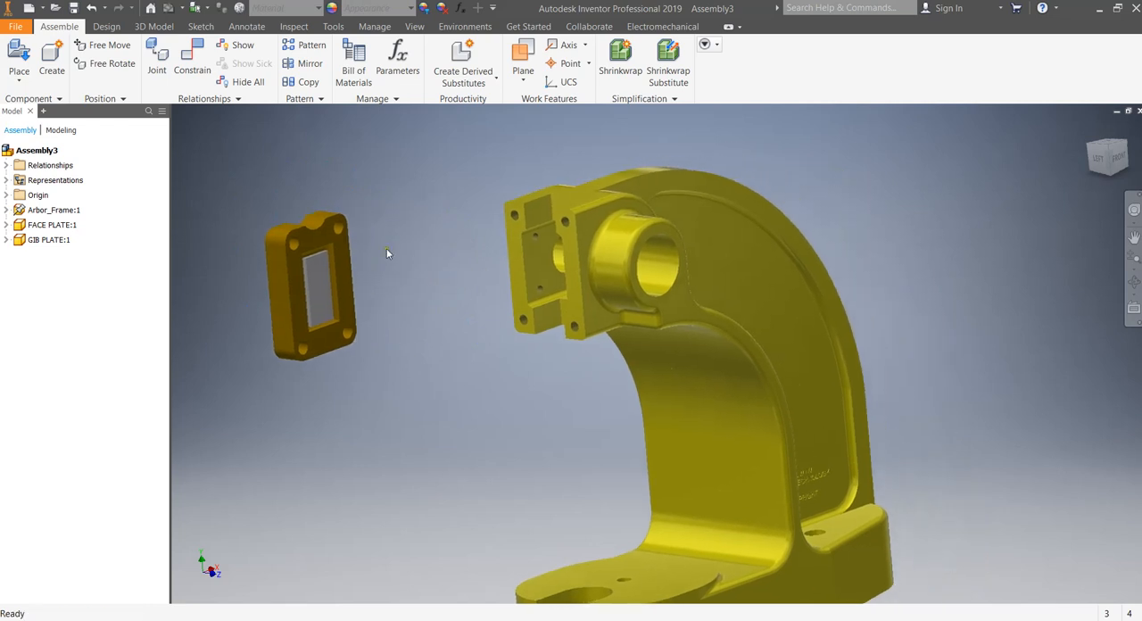
{"action": "left_click", "coordinate": [192, 64]}
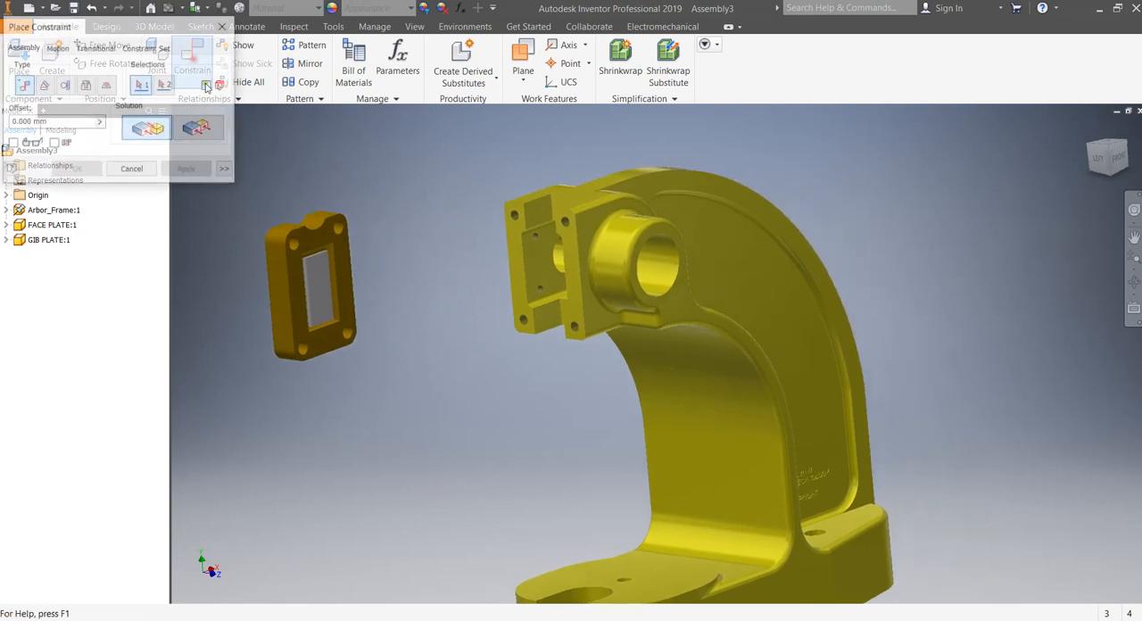
{"action": "left_click", "coordinate": [343, 250]}
{"action": "left_click", "coordinate": [515, 256]}
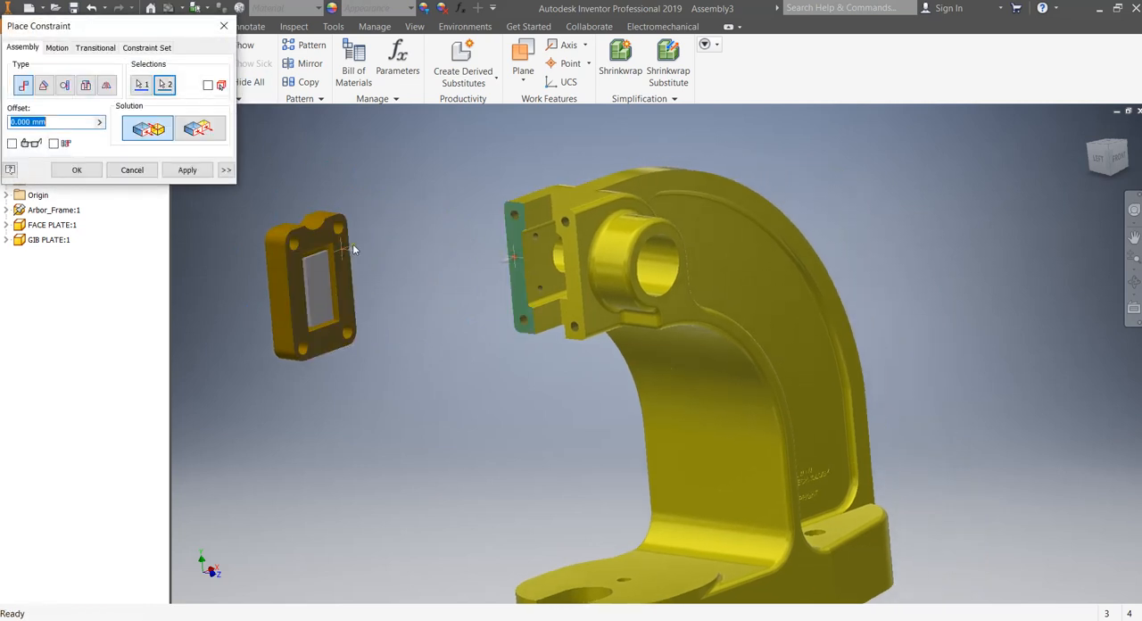
{"action": "left_click", "coordinate": [185, 171]}
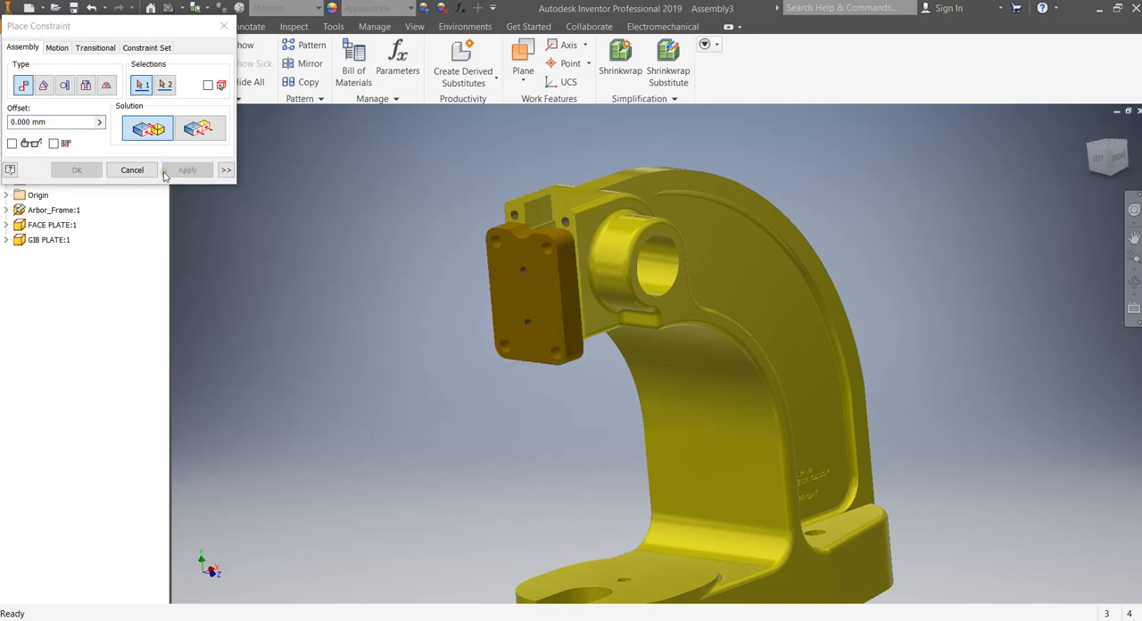
{"action": "left_click", "coordinate": [147, 173]}
Move the face plate away from the frame and mate its upper corner hole axis to the upper threaded hole nearest the bored boss.
{"action": "left_click_drag", "start_coordinate": [541, 308], "coordinate": [382, 308]}
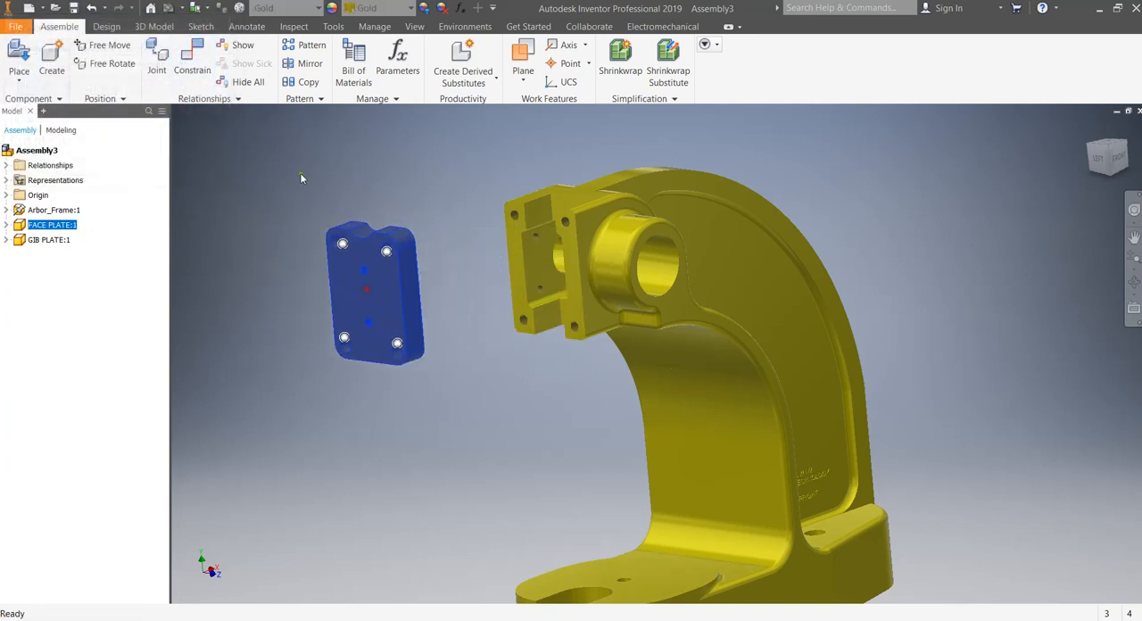
{"action": "left_click", "coordinate": [308, 180]}
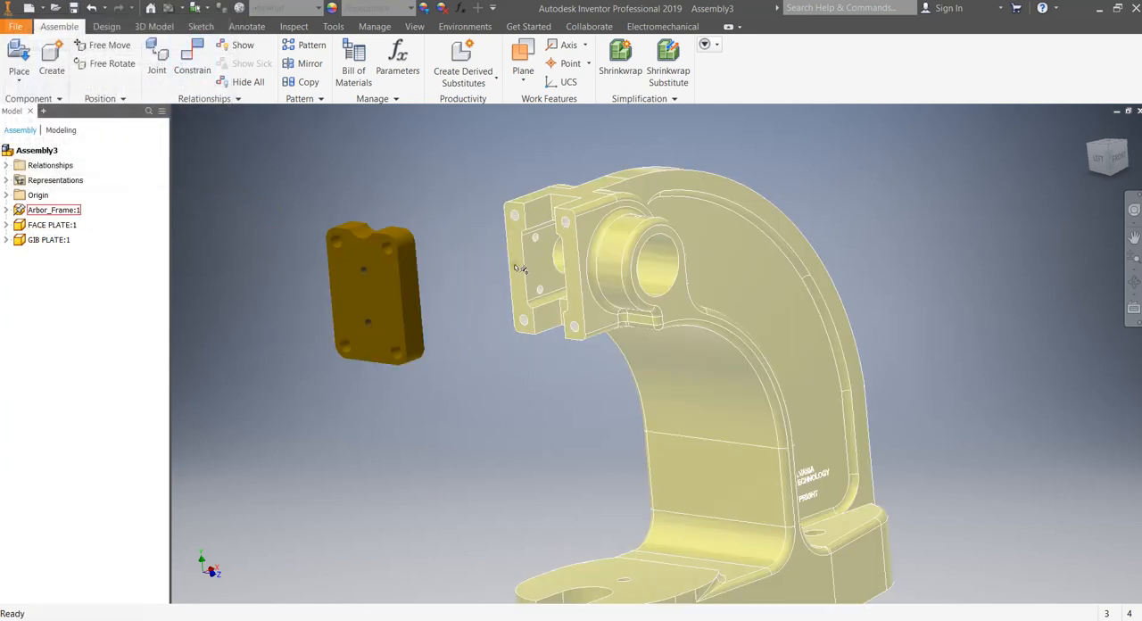
{"action": "left_click", "coordinate": [192, 59]}
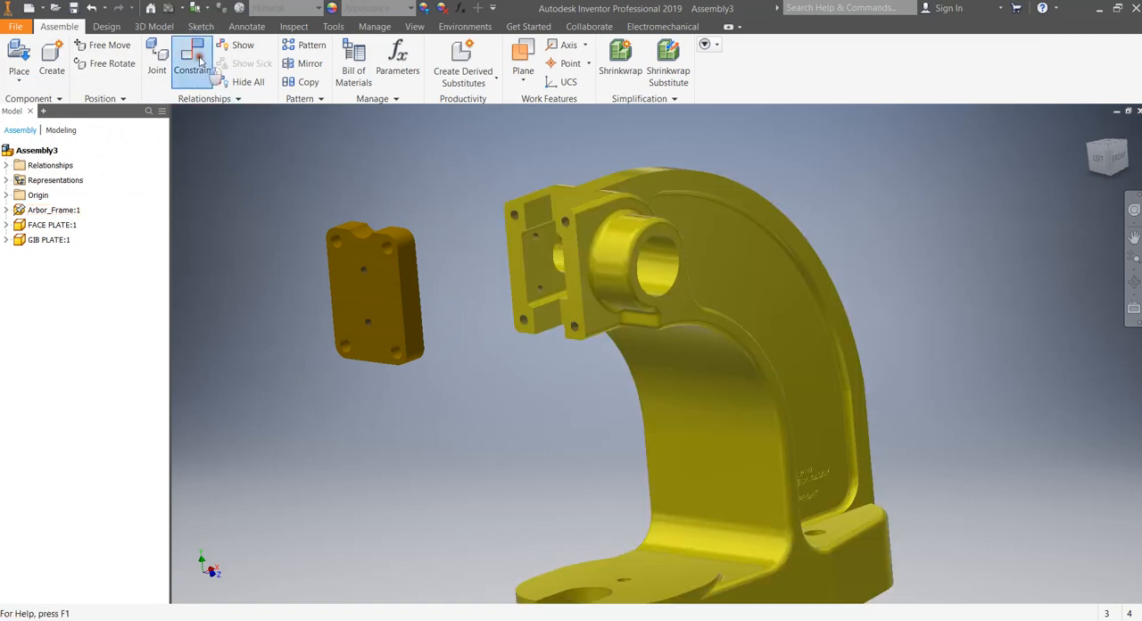
{"action": "scroll", "coordinate": [388, 242], "scroll_direction": "up", "scroll_amount": 5}
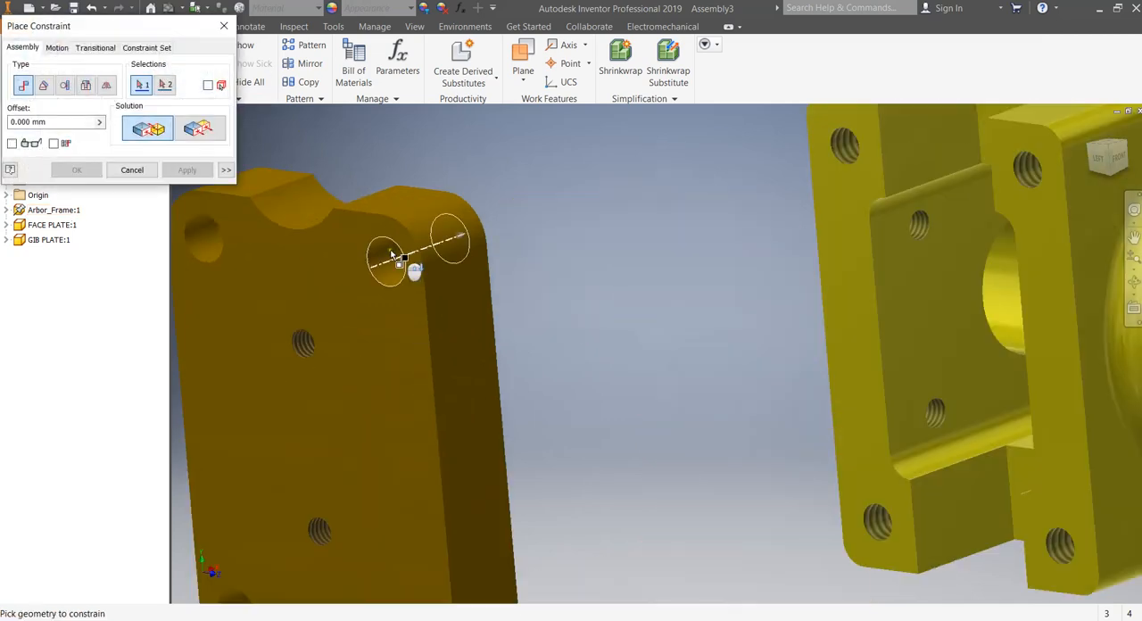
{"action": "left_click", "coordinate": [416, 276]}
{"action": "scroll", "coordinate": [416, 276], "scroll_direction": "down", "scroll_amount": 4}
{"action": "scroll", "coordinate": [598, 230], "scroll_direction": "up", "scroll_amount": 3}
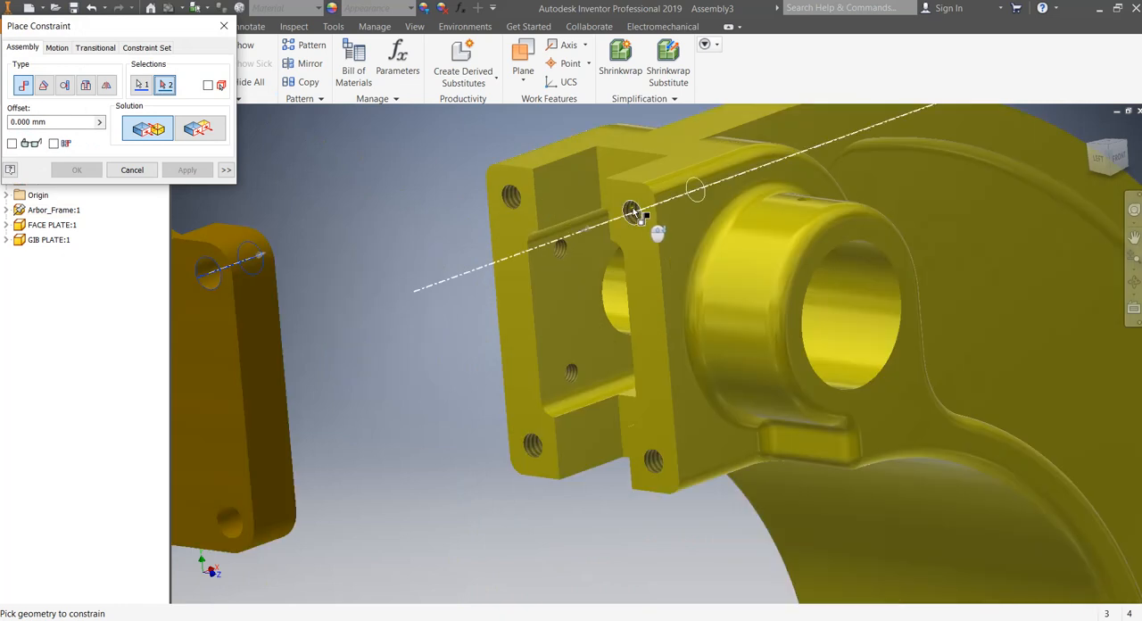
{"action": "left_click", "coordinate": [636, 214]}
{"action": "left_click", "coordinate": [188, 170]}
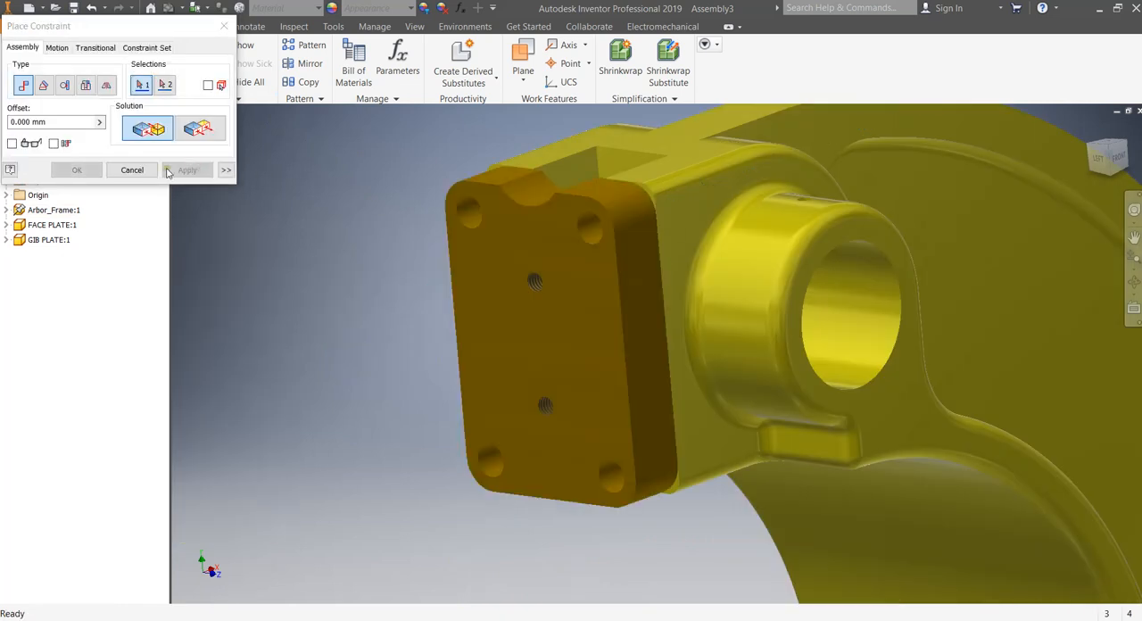
{"action": "left_click", "coordinate": [153, 171]}
Swing the face plate aside and mate its other upper corner hole axis to the frame's upper threaded hole farthest from the bored boss.
{"action": "scroll", "coordinate": [385, 213], "scroll_direction": "down", "scroll_amount": 4}
{"action": "left_click_drag", "start_coordinate": [436, 251], "coordinate": [461, 253]}
{"action": "scroll", "coordinate": [430, 198], "scroll_direction": "up", "scroll_amount": 5}
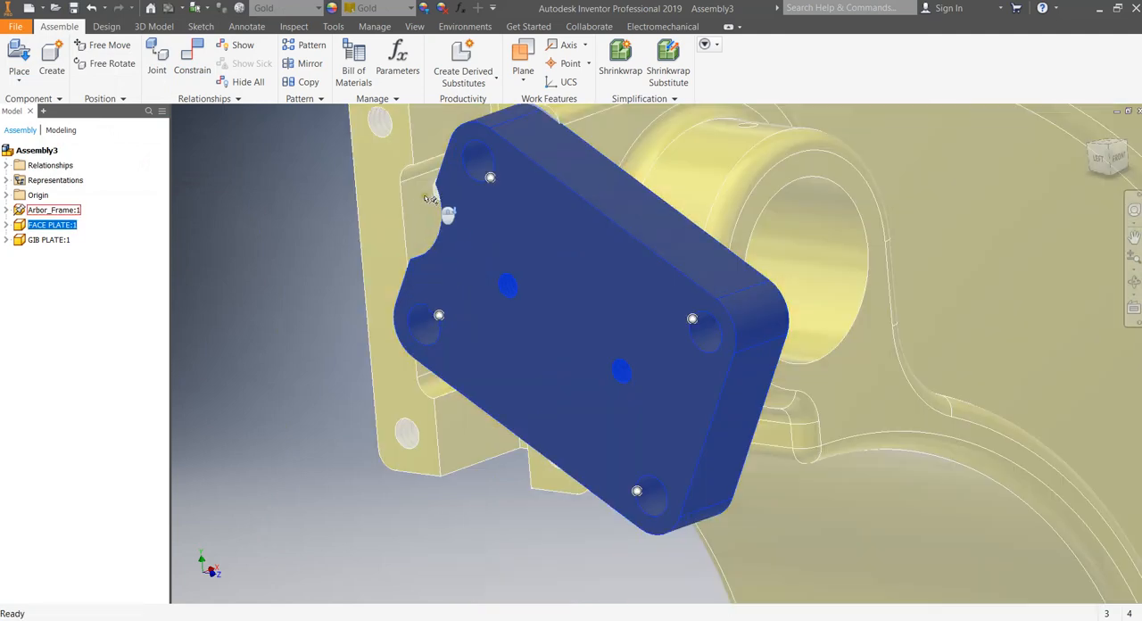
{"action": "middle_click_drag", "start_coordinate": [430, 199], "coordinate": [390, 301]}
{"action": "left_click", "coordinate": [190, 55]}
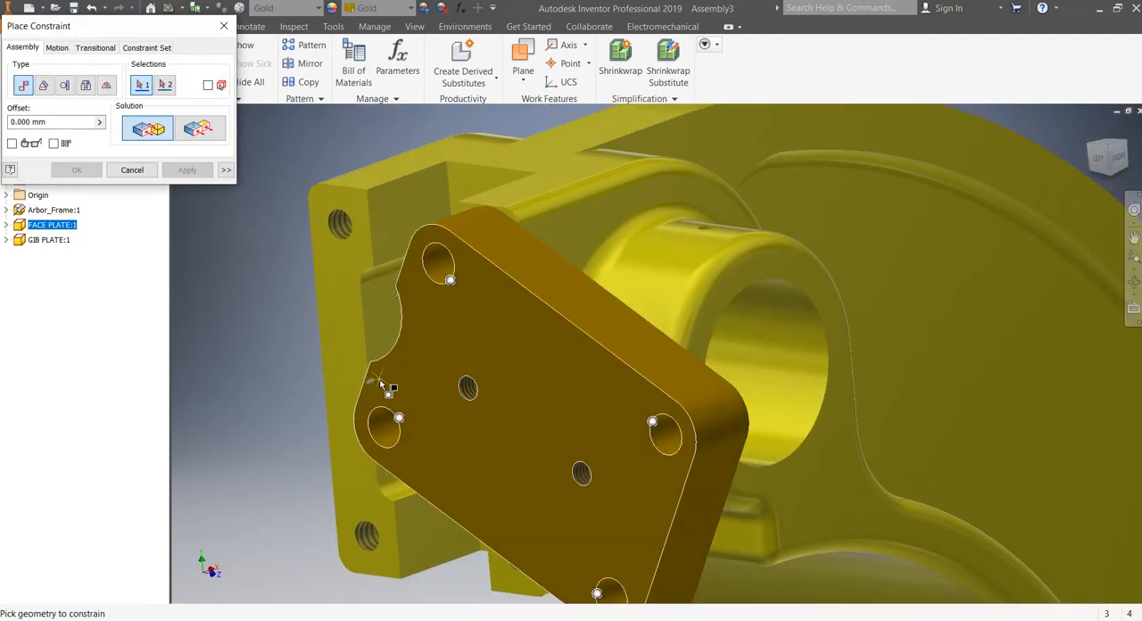
{"action": "left_click", "coordinate": [383, 419]}
{"action": "left_click", "coordinate": [343, 227]}
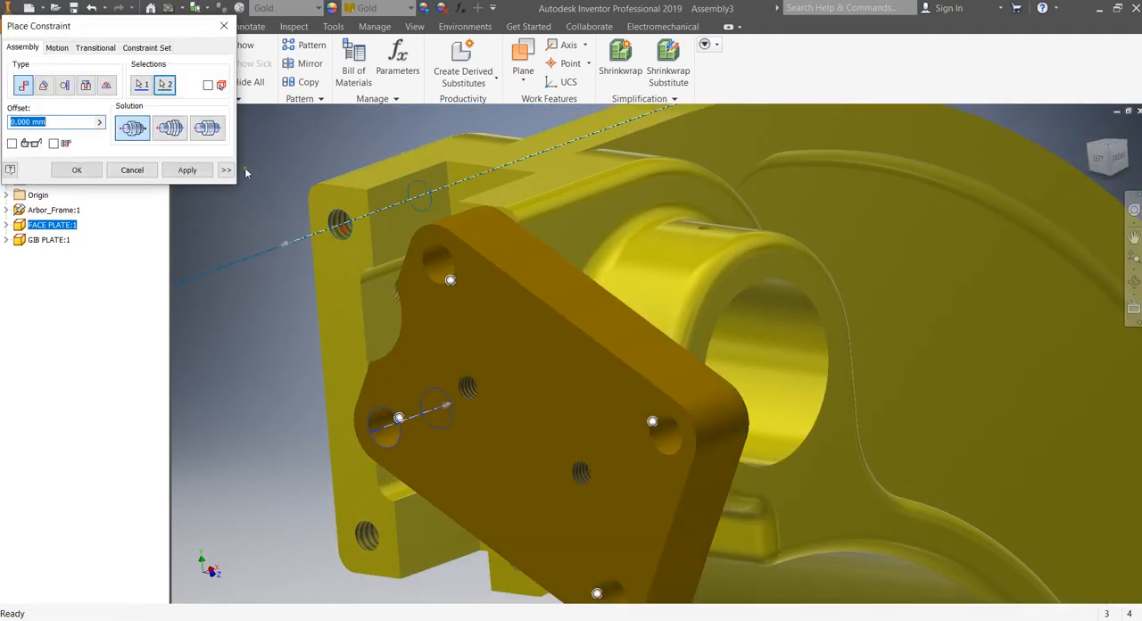
{"action": "left_click", "coordinate": [187, 170]}
{"action": "left_click", "coordinate": [134, 170]}
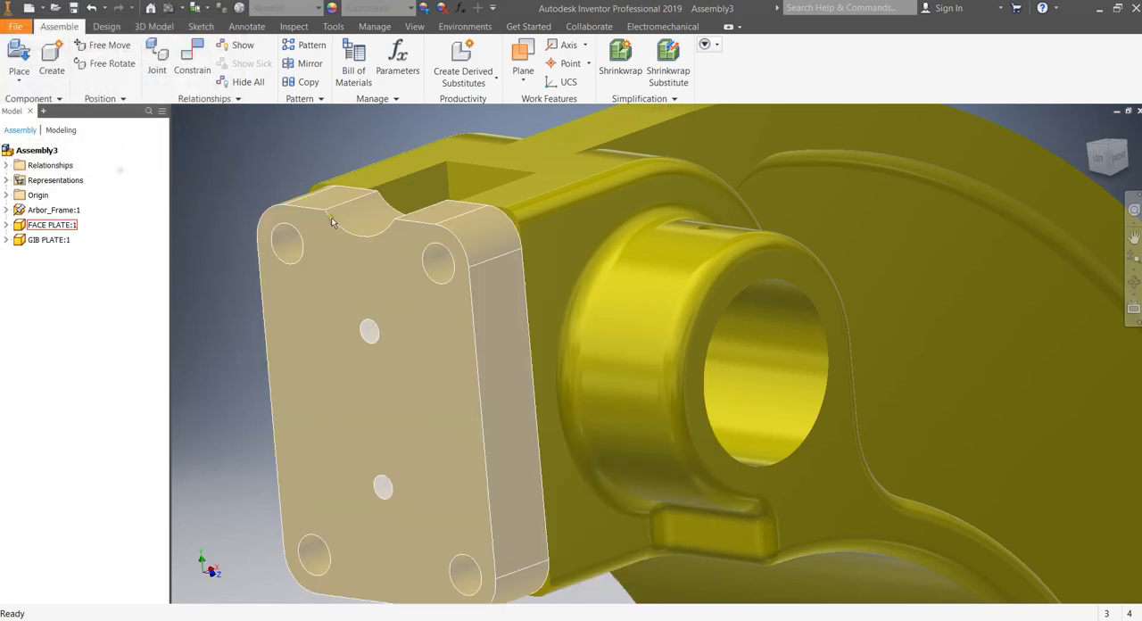
Place one PINION SHAFT.ipt in the open space beside the arbor frame.
{"action": "scroll", "coordinate": [343, 231], "scroll_direction": "down", "scroll_amount": 6}
{"action": "middle_click_drag", "start_coordinate": [400, 177], "coordinate": [473, 154]}
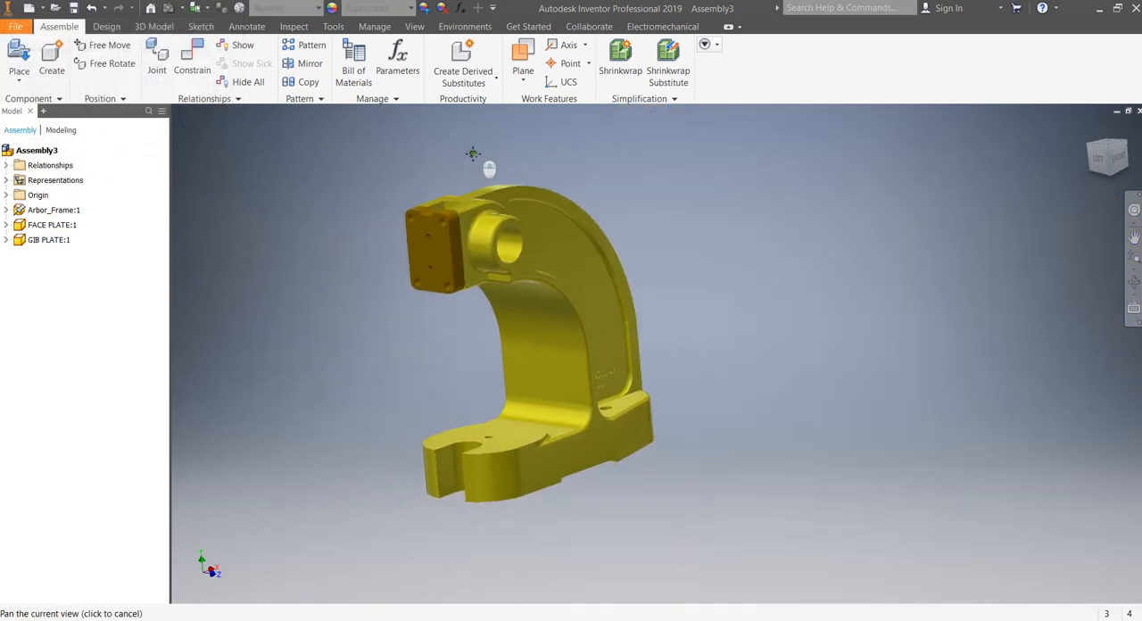
{"action": "left_click", "coordinate": [19, 56]}
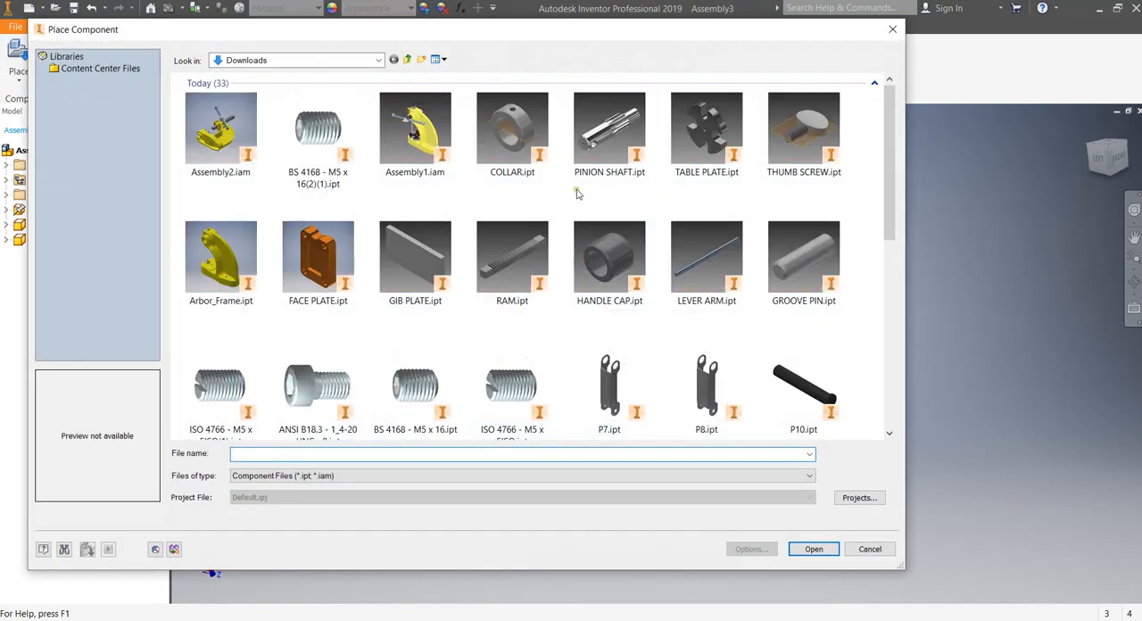
{"action": "double_click", "coordinate": [610, 133]}
{"action": "left_click", "coordinate": [791, 268]}
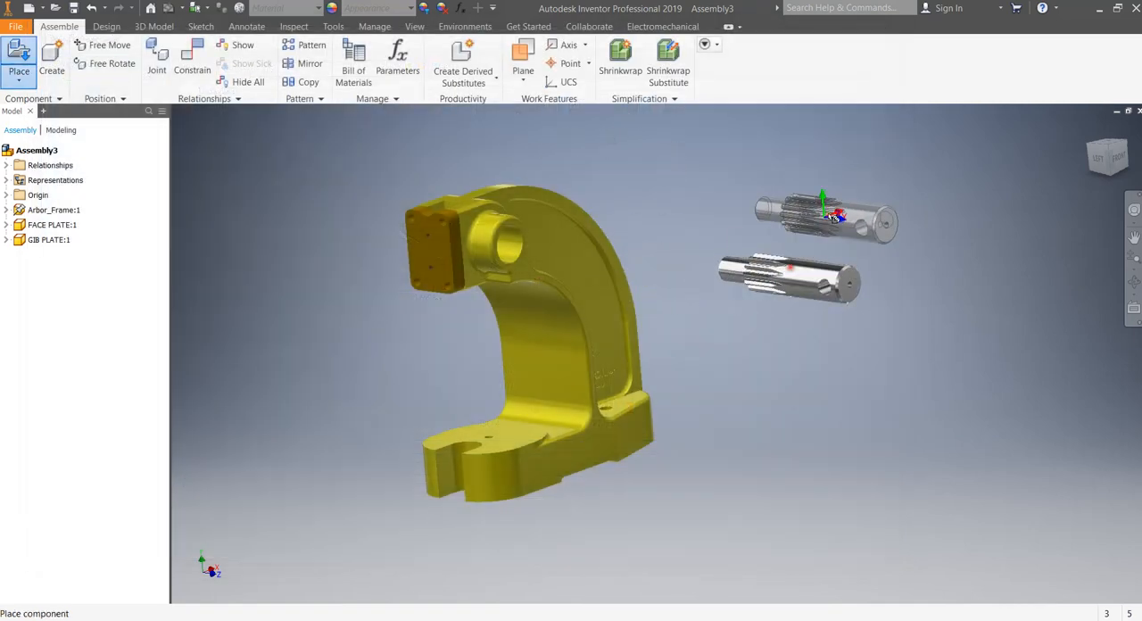
{"action": "key", "text": "Escape"}
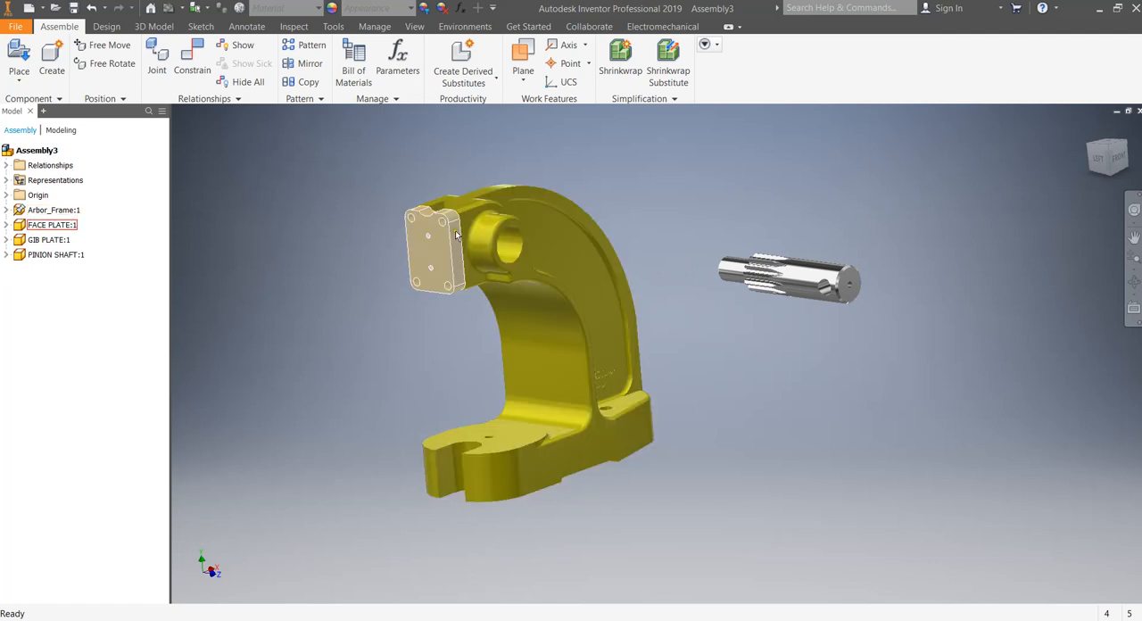
{"action": "left_click", "coordinate": [192, 61]}
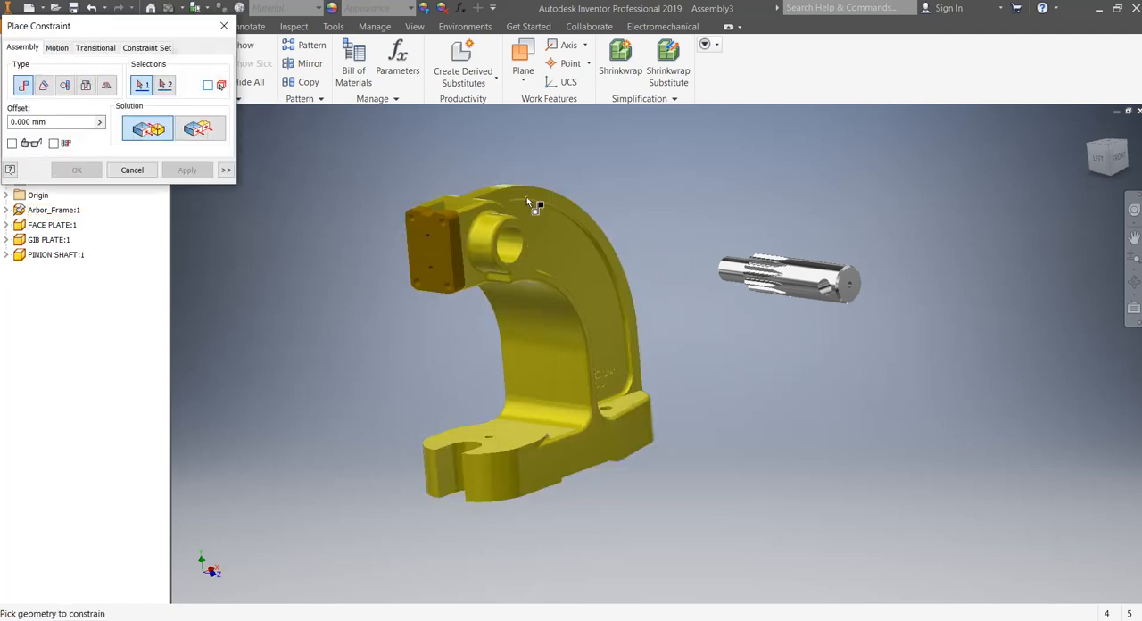
{"action": "left_click", "coordinate": [800, 280]}
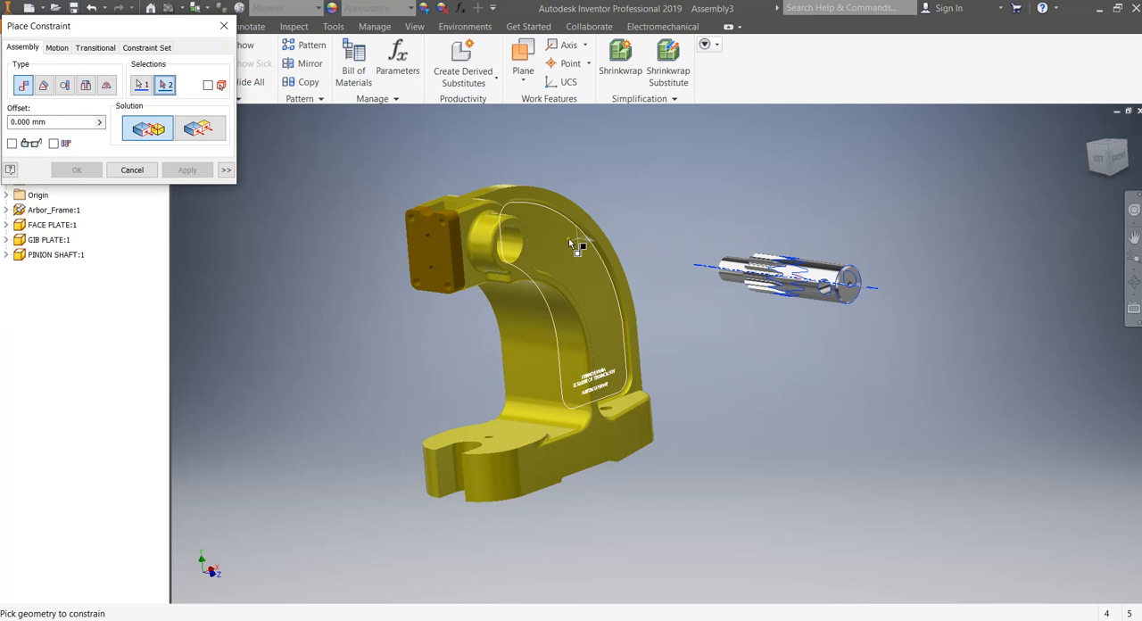
{"action": "left_click", "coordinate": [522, 245]}
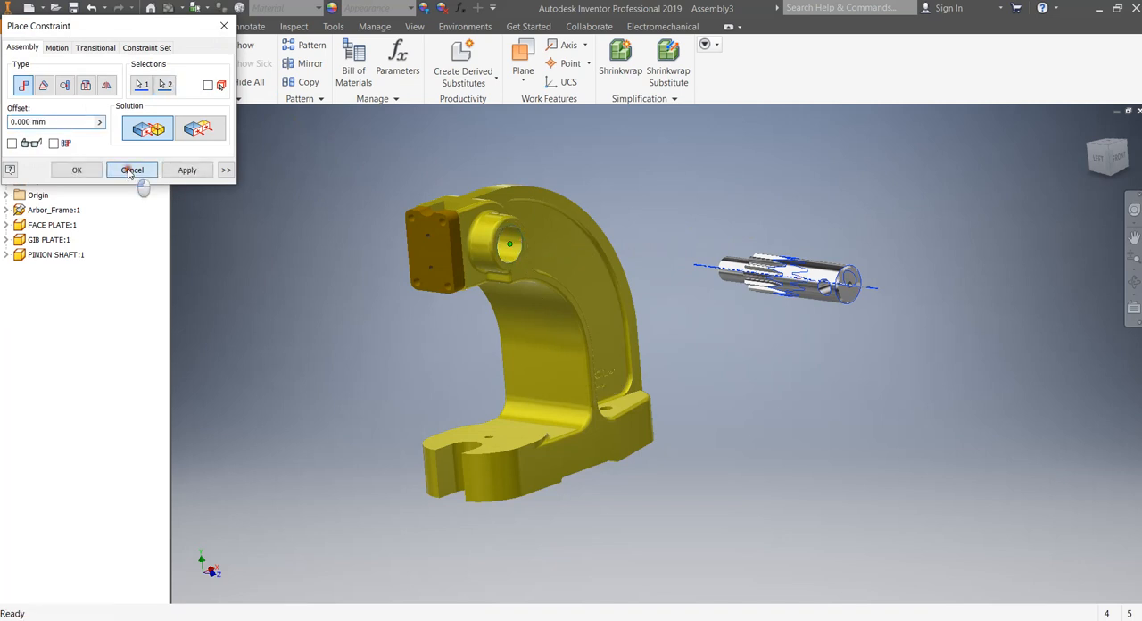
{"action": "left_click", "coordinate": [132, 169]}
Mate the pinion shaft's axis to the axis of the bore in the arbor frame's boss.
{"action": "left_click", "coordinate": [192, 55]}
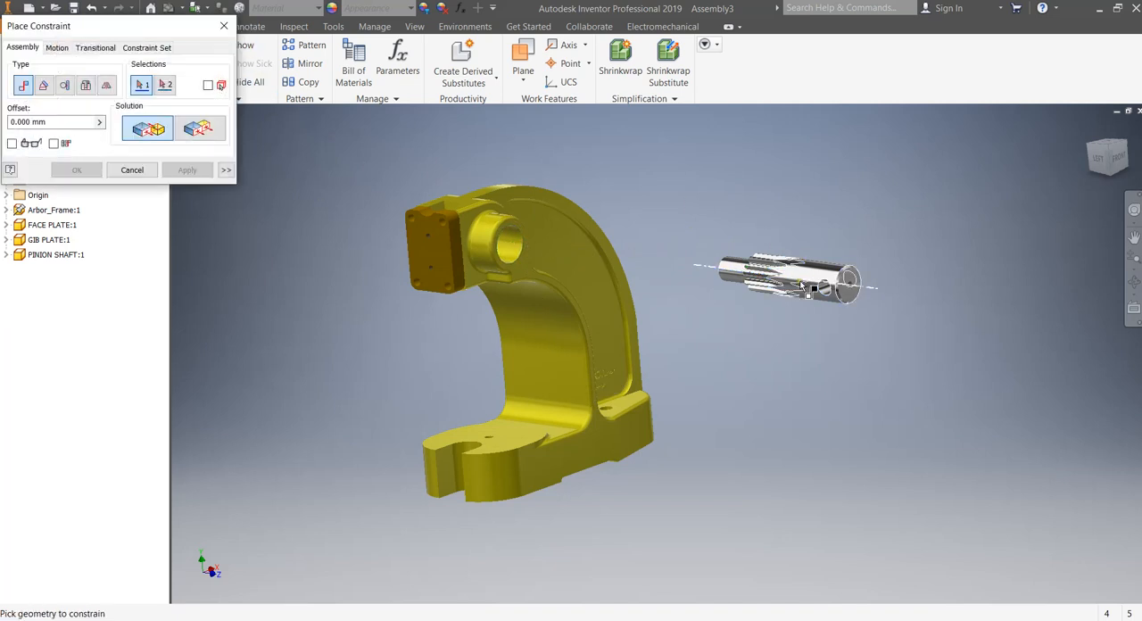
{"action": "left_click", "coordinate": [778, 269]}
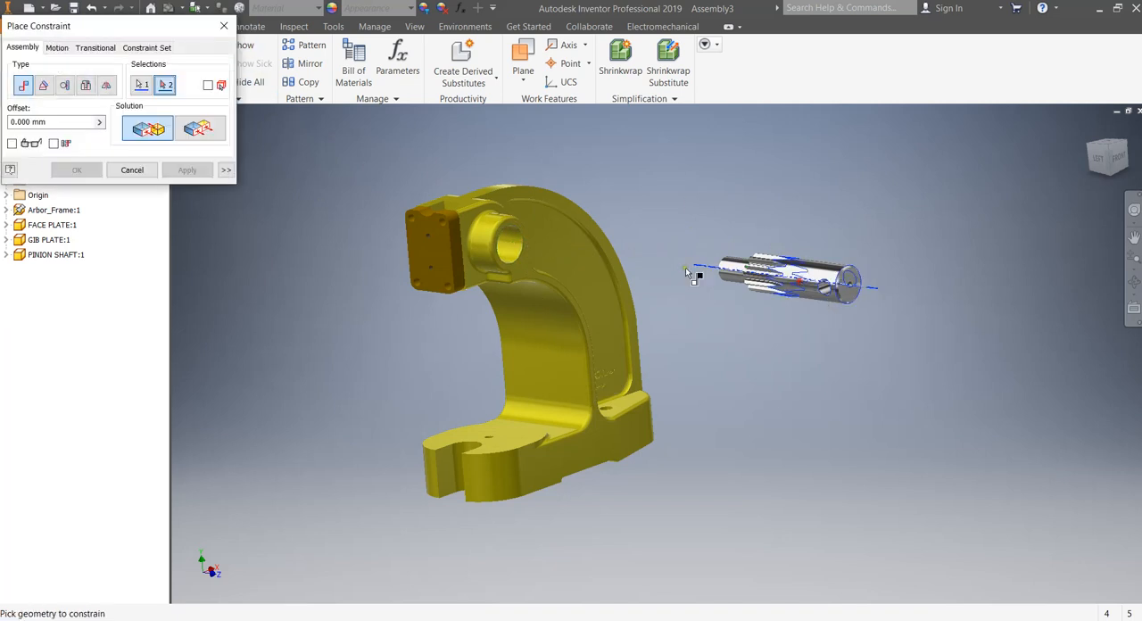
{"action": "left_click", "coordinate": [505, 237]}
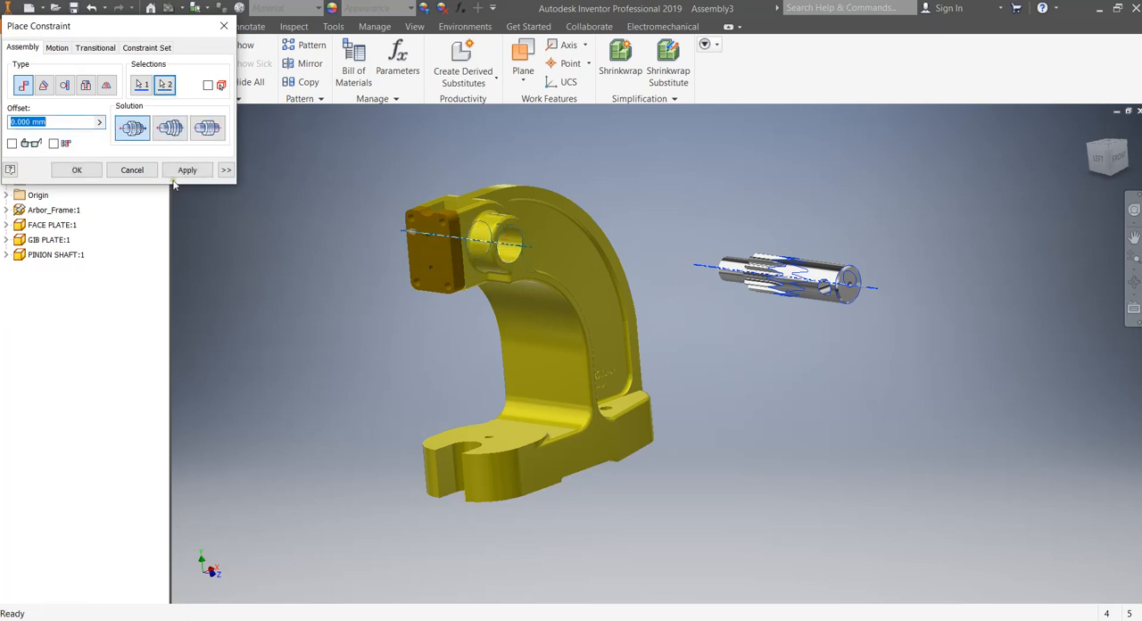
{"action": "left_click", "coordinate": [186, 171]}
{"action": "left_click", "coordinate": [132, 171]}
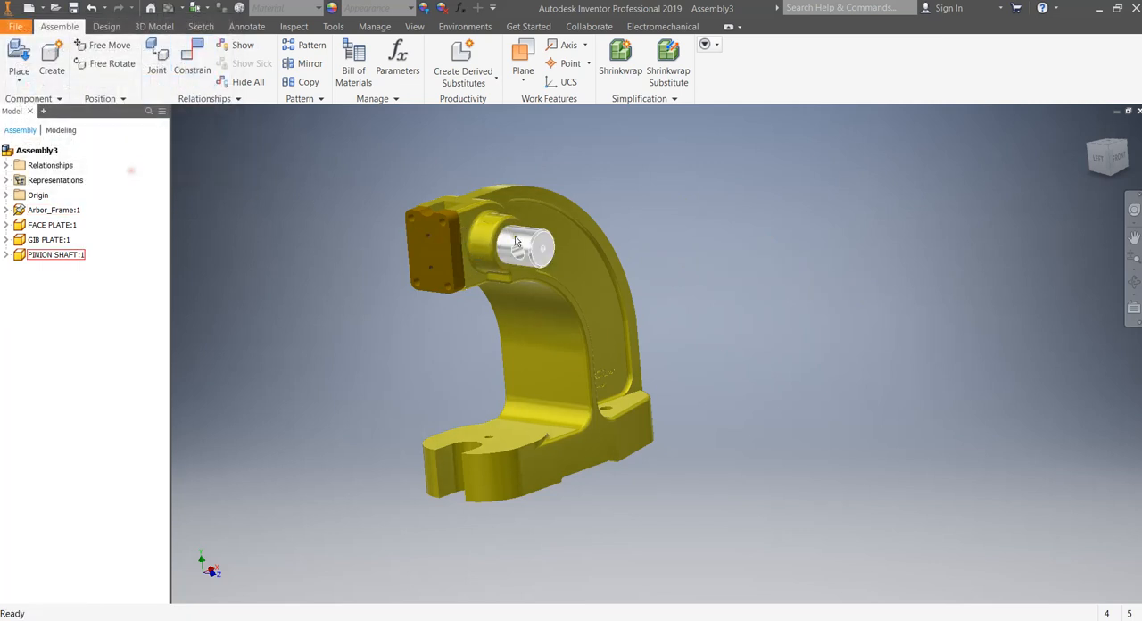
Constrain the pinion shaft's large end face flush with the arbor frame's flat side face around the bore, with an offset of -20 mm.
{"action": "left_click", "coordinate": [190, 62]}
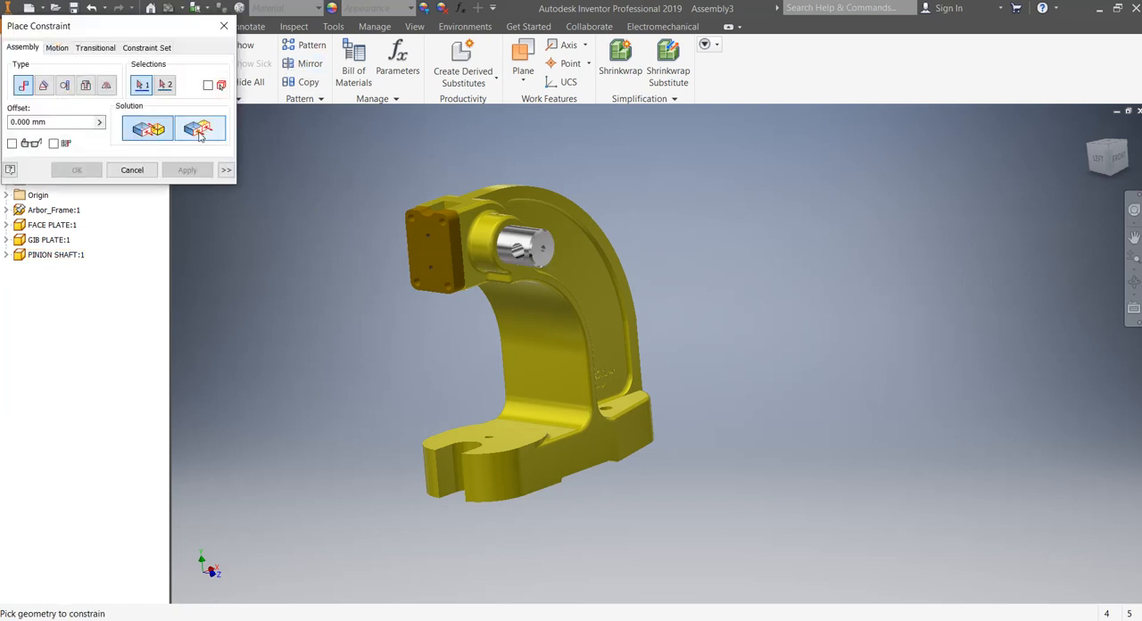
{"action": "scroll", "coordinate": [547, 244], "scroll_direction": "up", "scroll_amount": 2}
{"action": "left_click", "coordinate": [542, 251]}
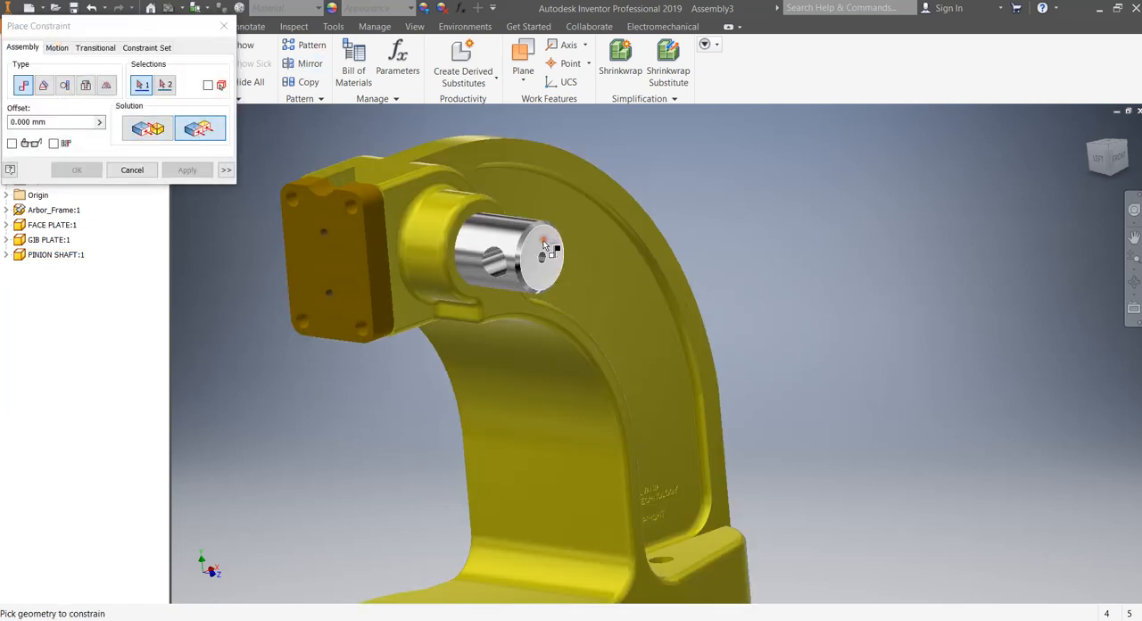
{"action": "left_click", "coordinate": [462, 217]}
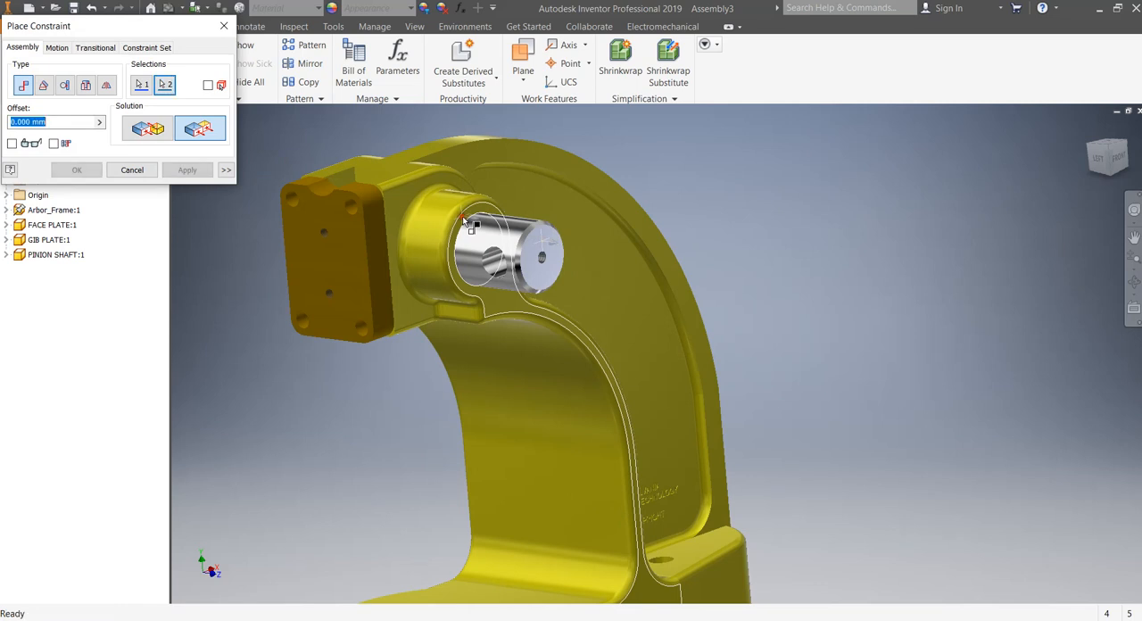
{"action": "left_click_drag", "start_coordinate": [89, 26], "coordinate": [214, 51]}
{"action": "left_click_drag", "start_coordinate": [189, 147], "coordinate": [143, 145]}
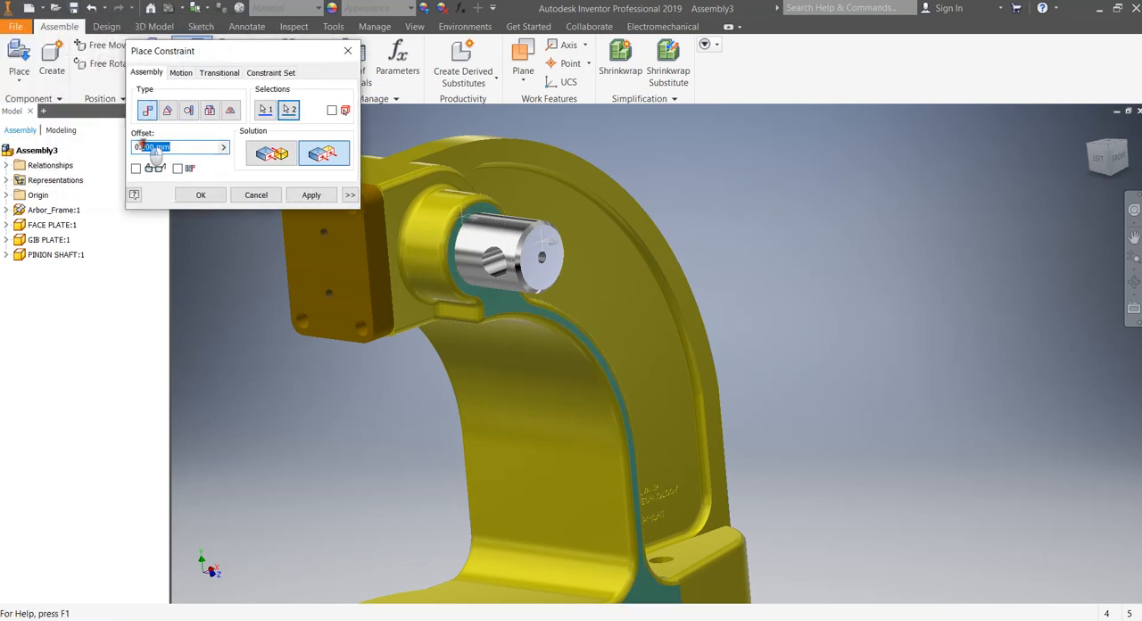
{"action": "key", "text": "Return"}
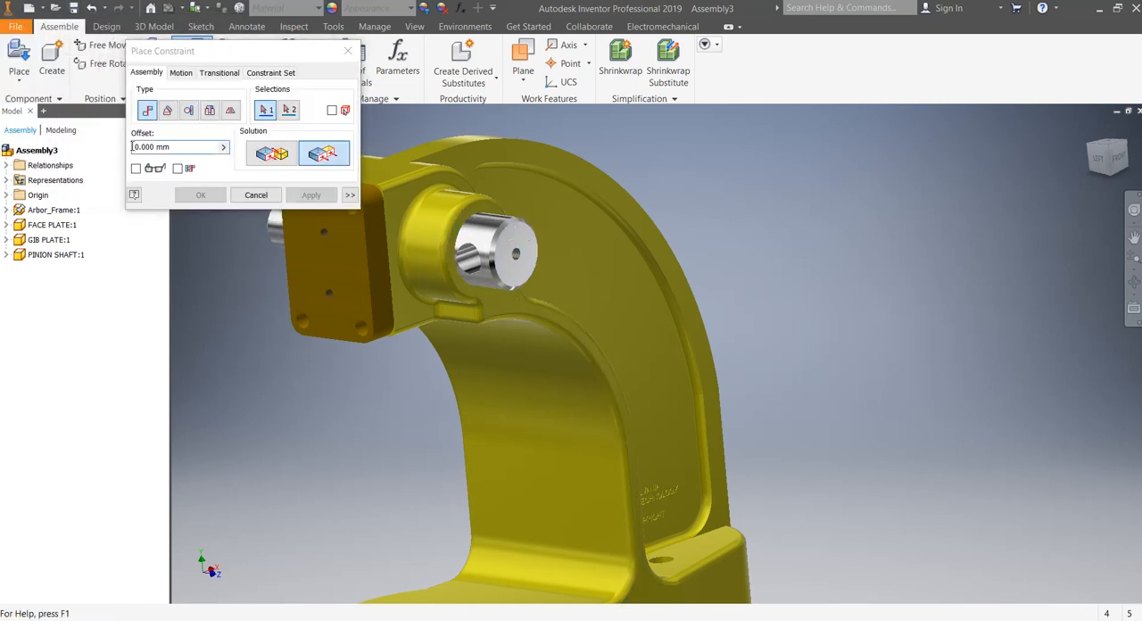
{"action": "left_click", "coordinate": [267, 198]}
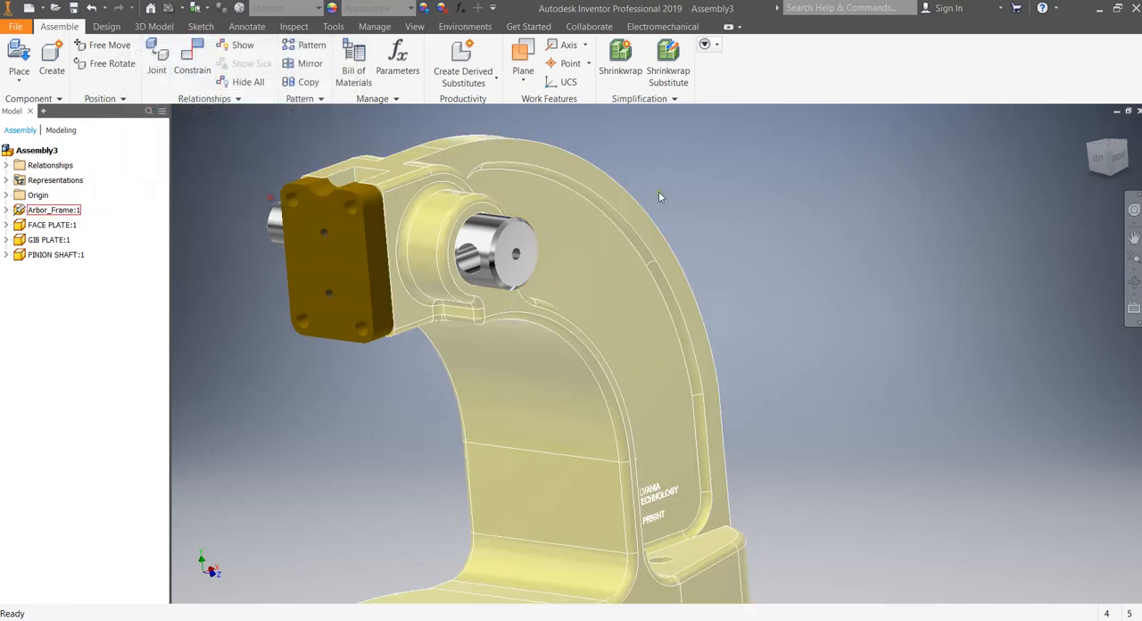
Set the pinion shaft's flush constraint offset to -10 mm.
{"action": "left_click", "coordinate": [1096, 161]}
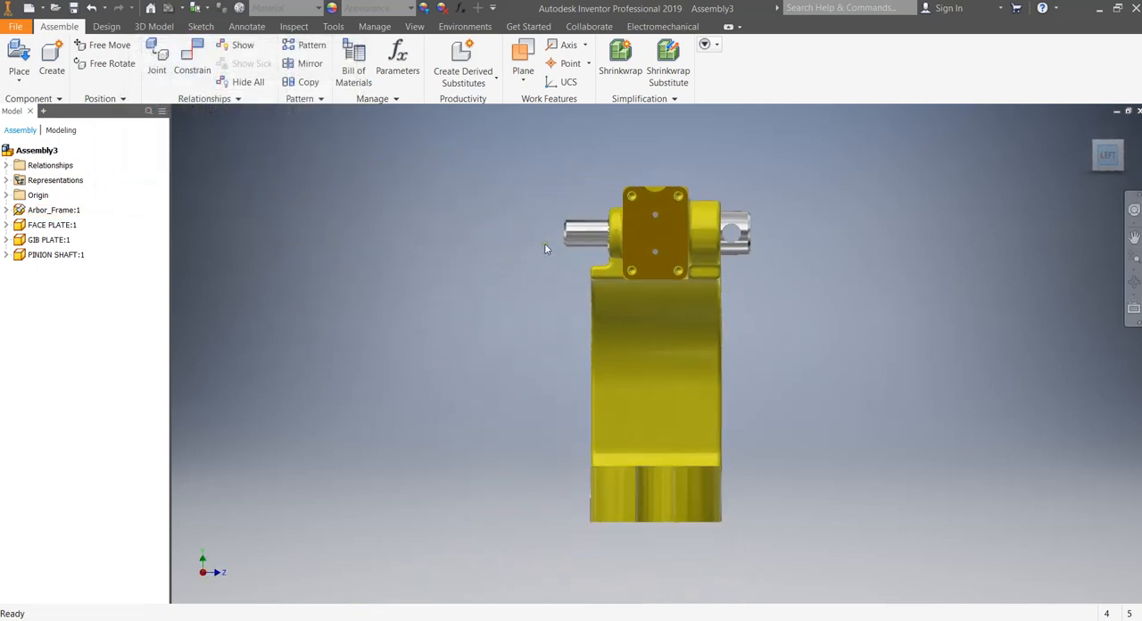
{"action": "left_click_drag", "start_coordinate": [631, 227], "coordinate": [592, 227]}
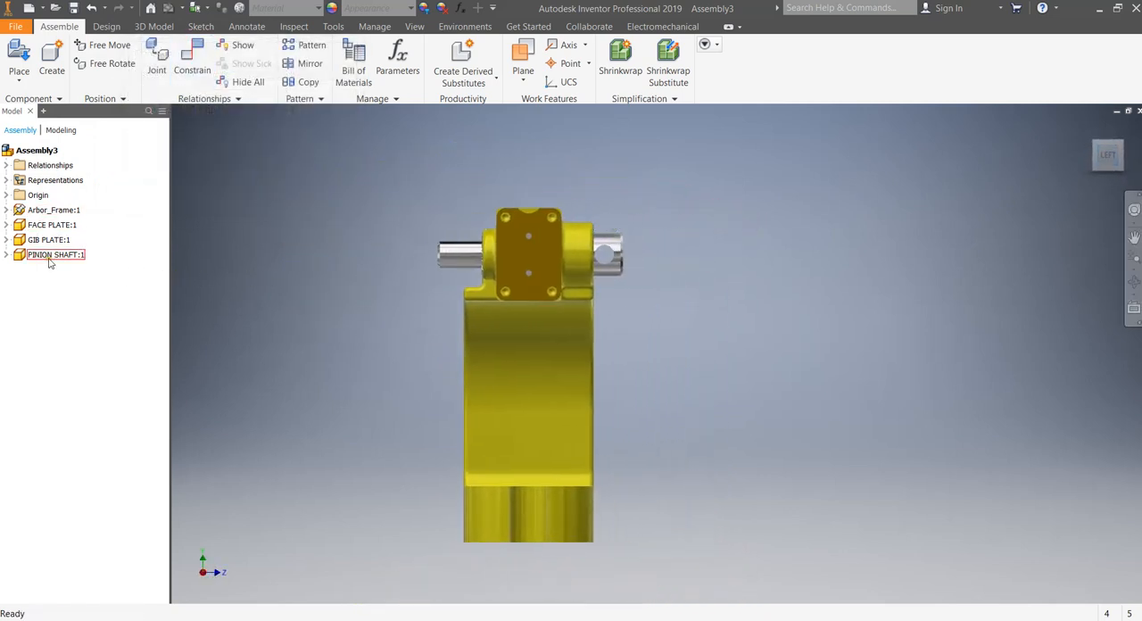
{"action": "left_click", "coordinate": [7, 255]}
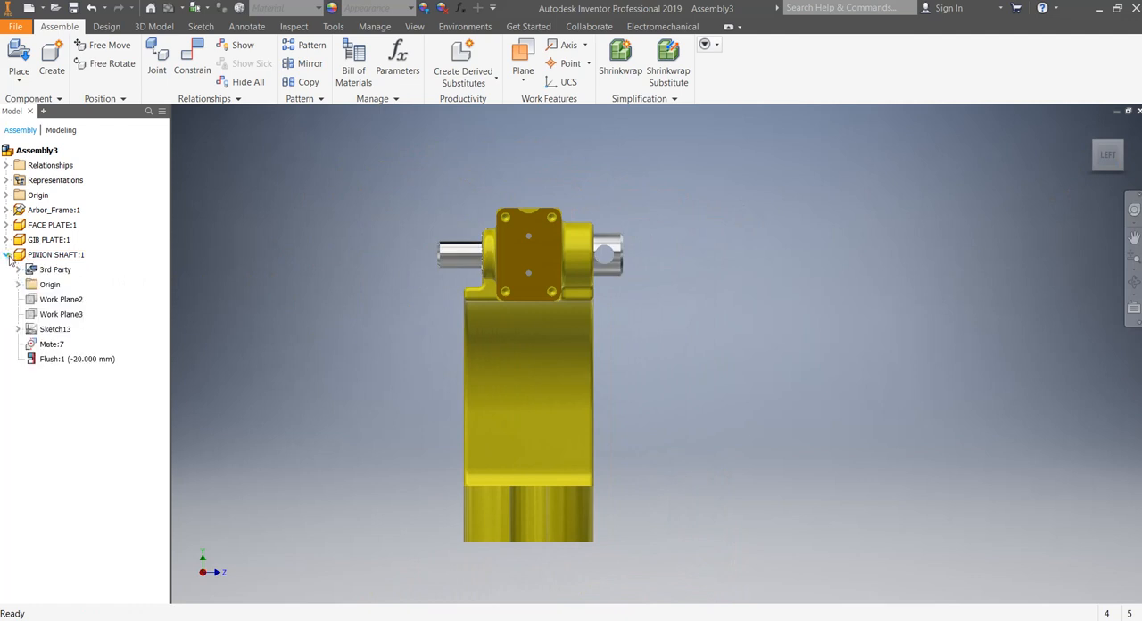
{"action": "double_click", "coordinate": [90, 361]}
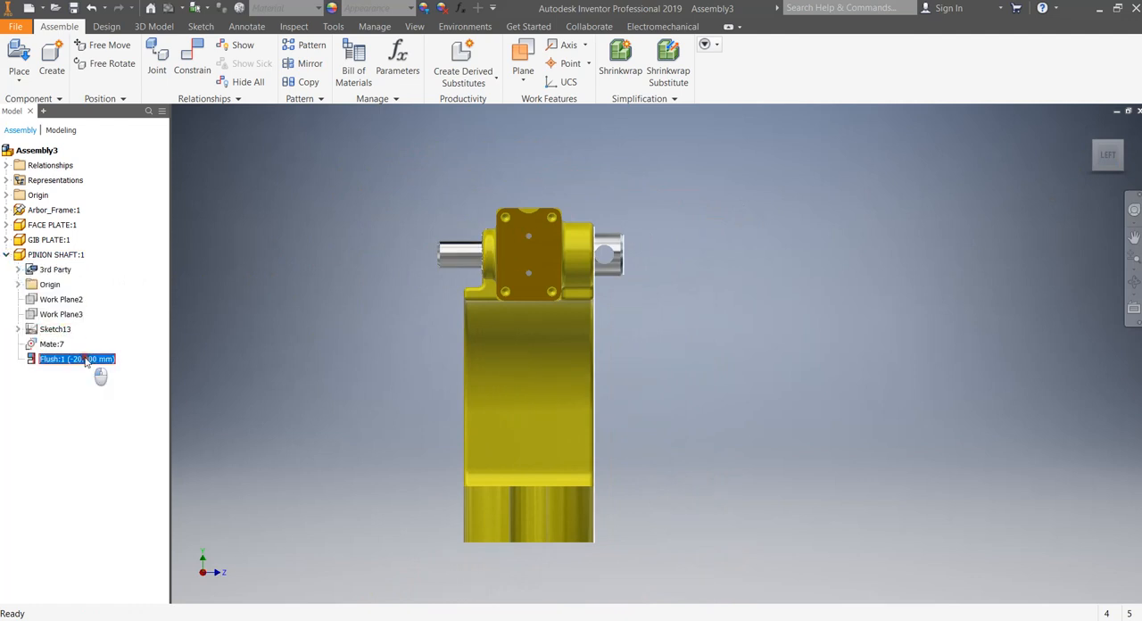
{"action": "left_click_drag", "start_coordinate": [40, 410], "coordinate": [24, 410]}
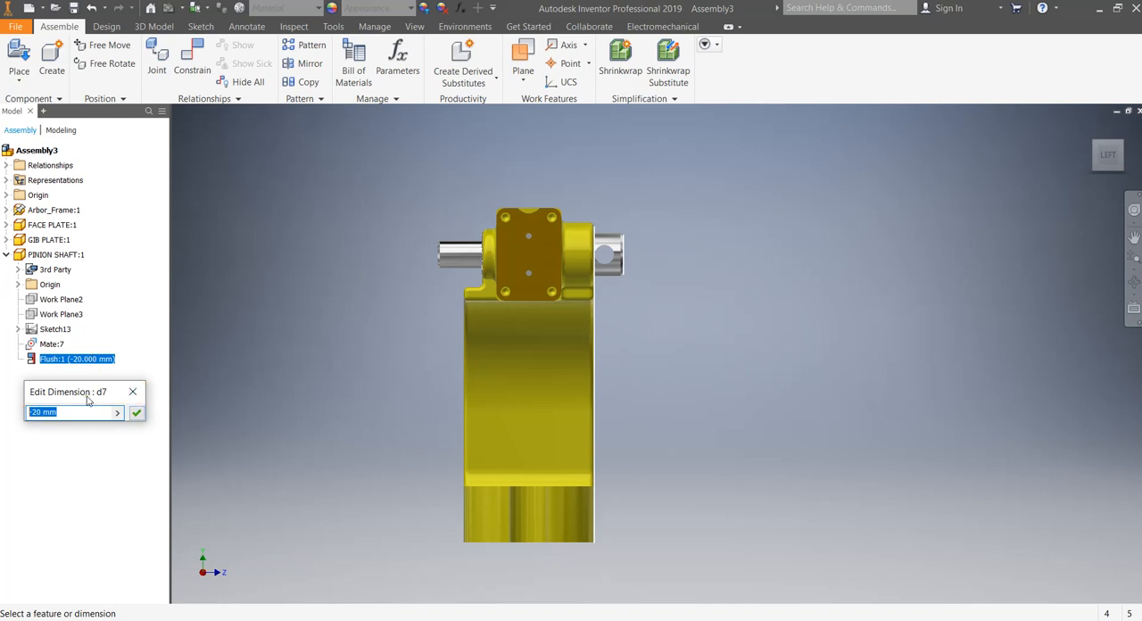
{"action": "type", "text": "-10"}
{"action": "key", "text": "Return"}
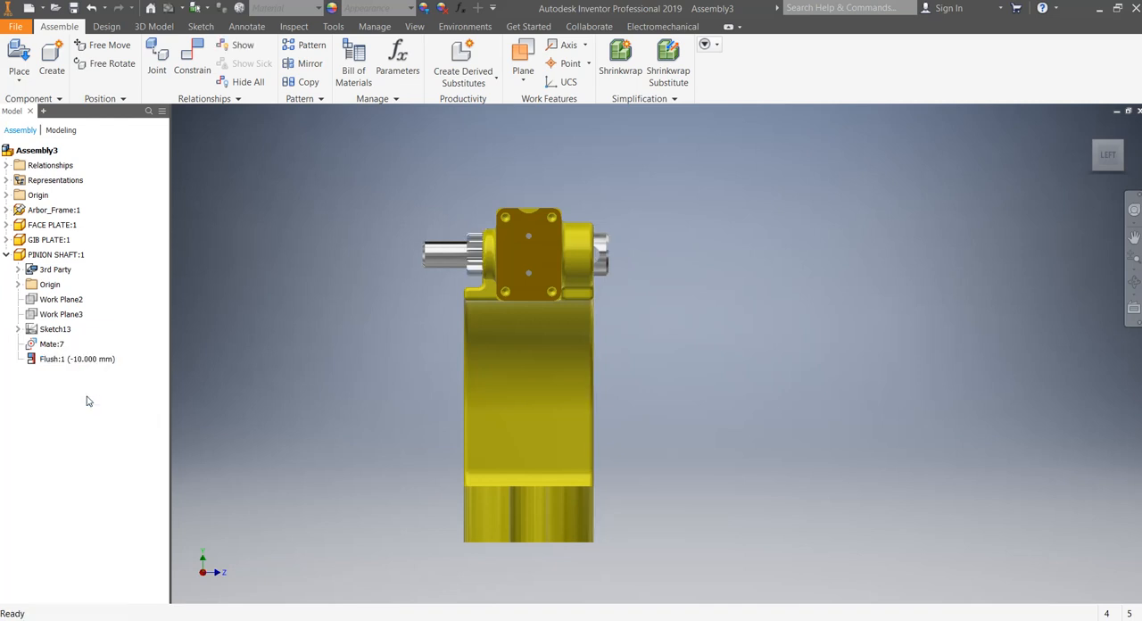
Set the pinion shaft's flush constraint offset to -30 mm.
{"action": "double_click", "coordinate": [100, 360]}
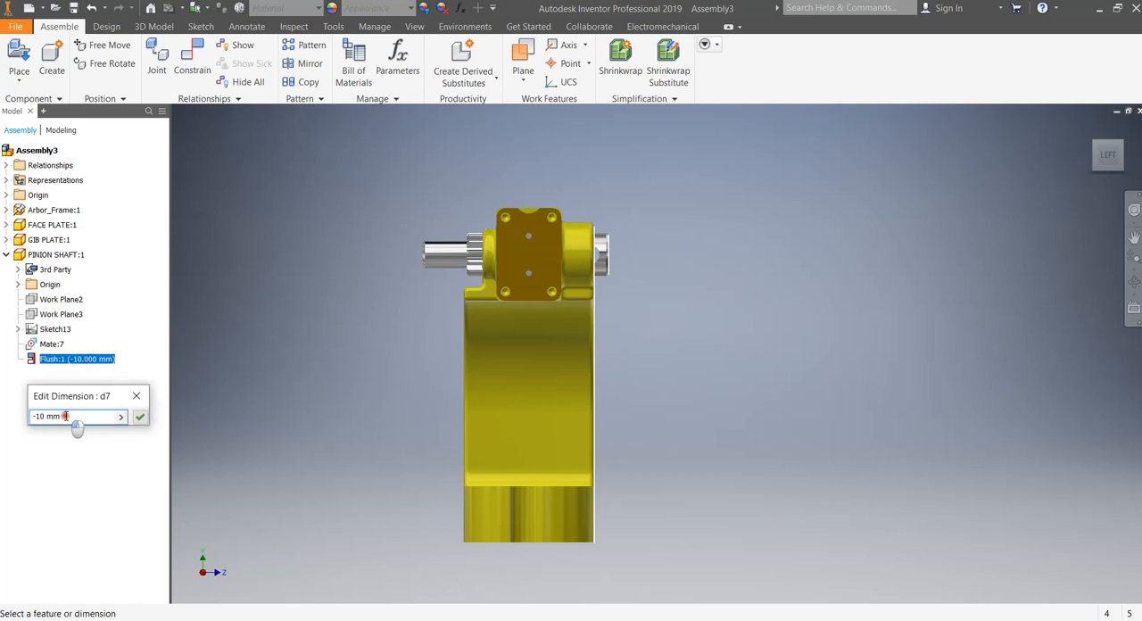
{"action": "left_click_drag", "start_coordinate": [76, 420], "coordinate": [42, 426]}
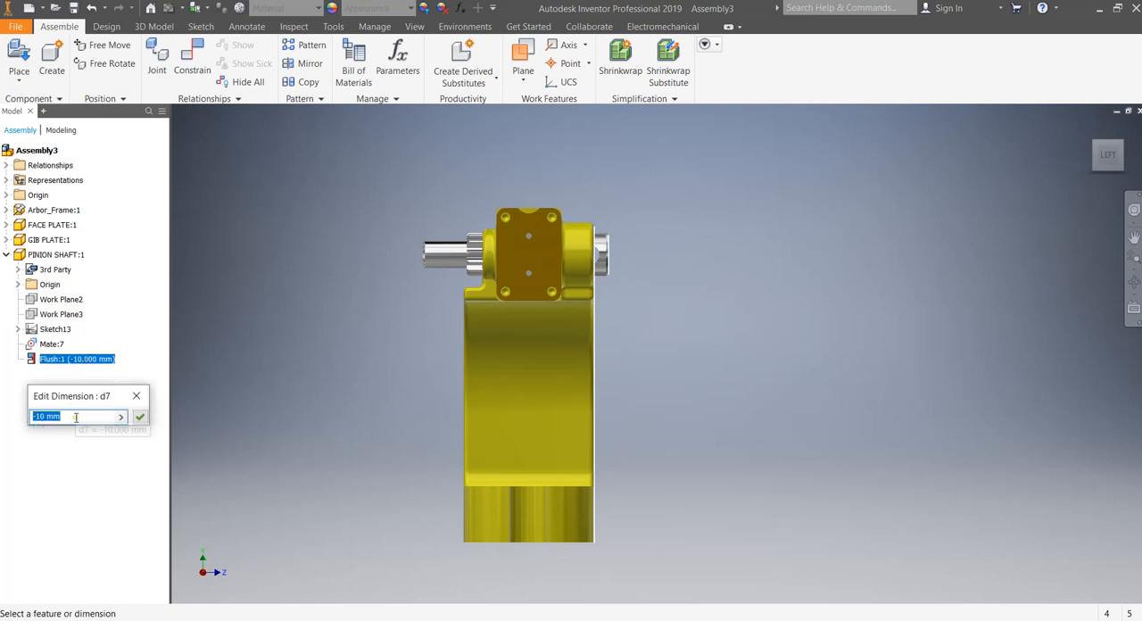
{"action": "type", "text": "-30"}
{"action": "key", "text": "Return"}
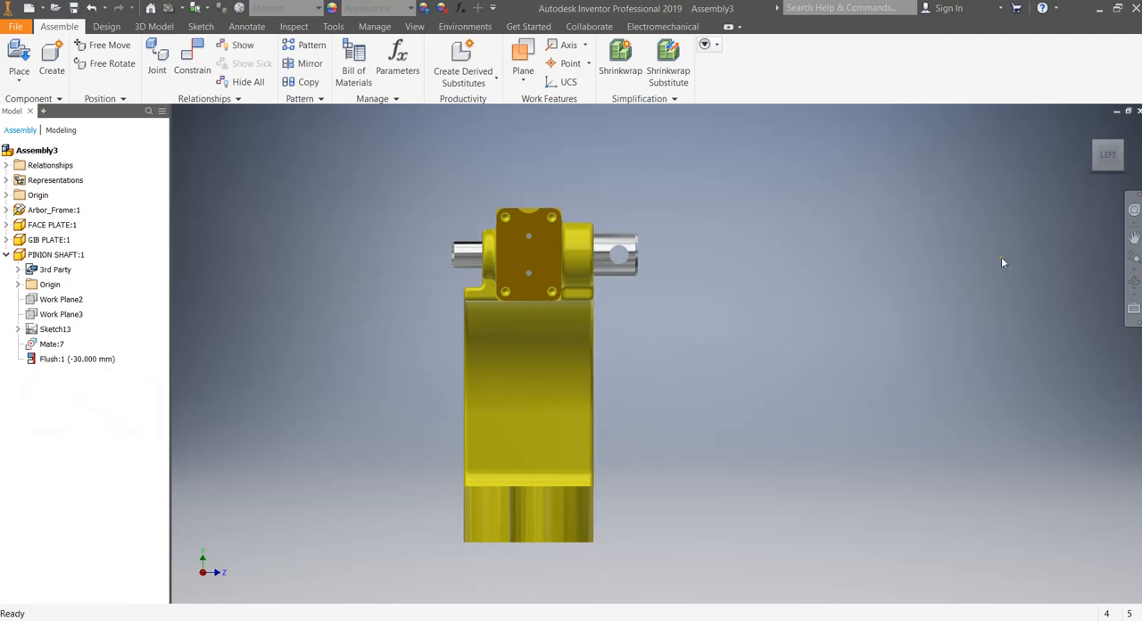
Place one instance of RAM.ipt in the empty space above the arbor frame.
{"action": "left_click", "coordinate": [1109, 134]}
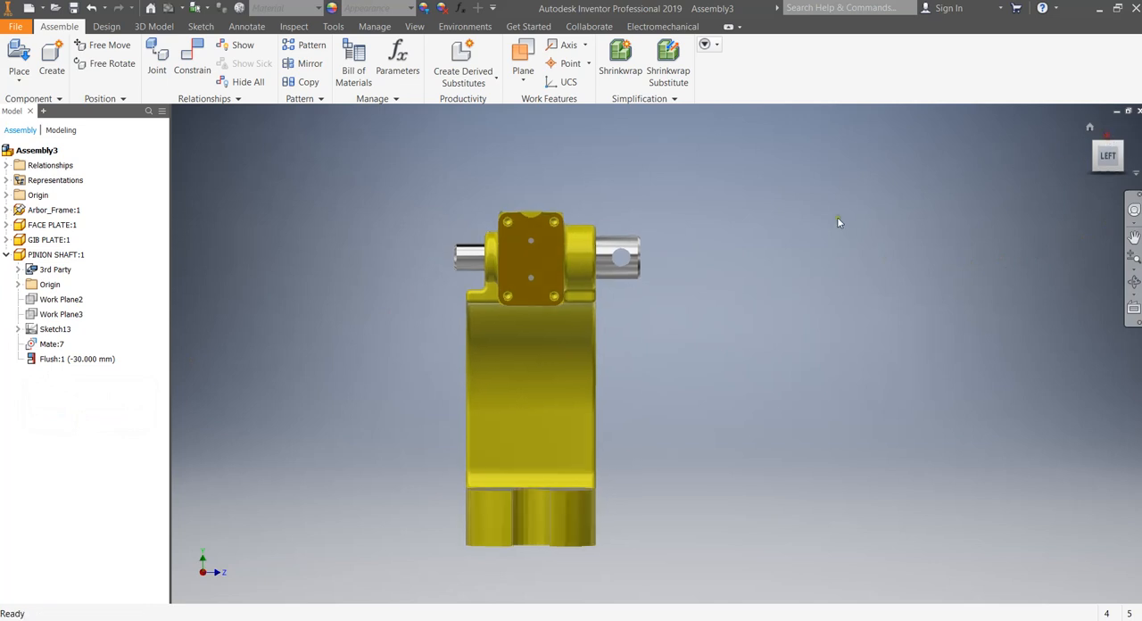
{"action": "scroll", "coordinate": [644, 464], "scroll_direction": "down", "scroll_amount": 4}
{"action": "scroll", "coordinate": [647, 486], "scroll_direction": "up", "scroll_amount": 4}
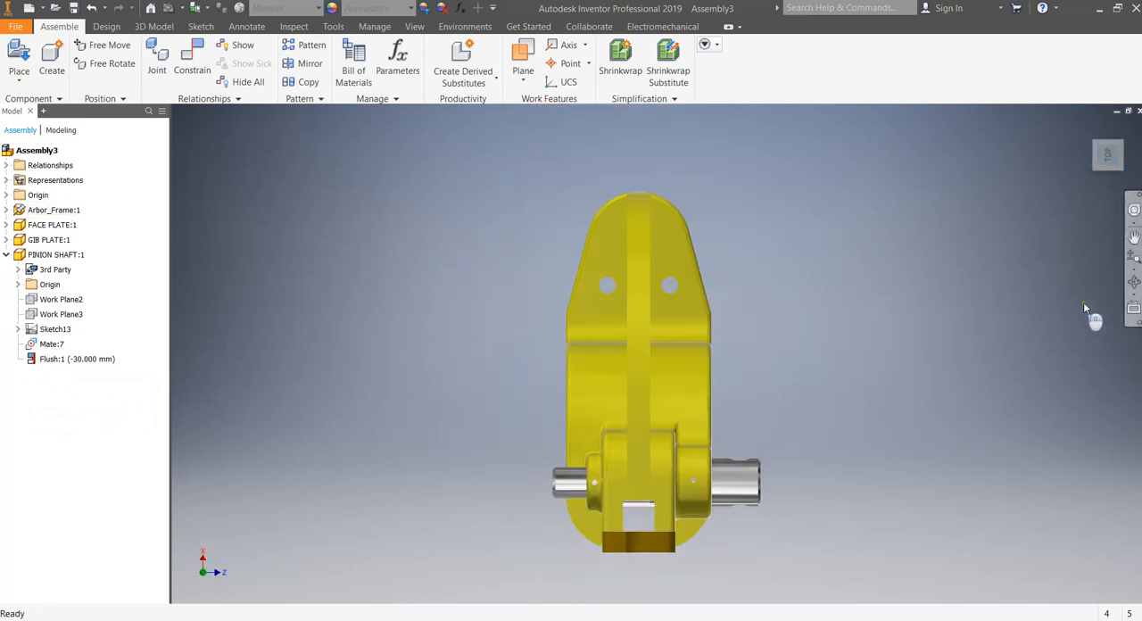
{"action": "left_click", "coordinate": [1134, 281]}
{"action": "left_click_drag", "start_coordinate": [697, 502], "coordinate": [644, 479]}
{"action": "key", "text": "Escape"}
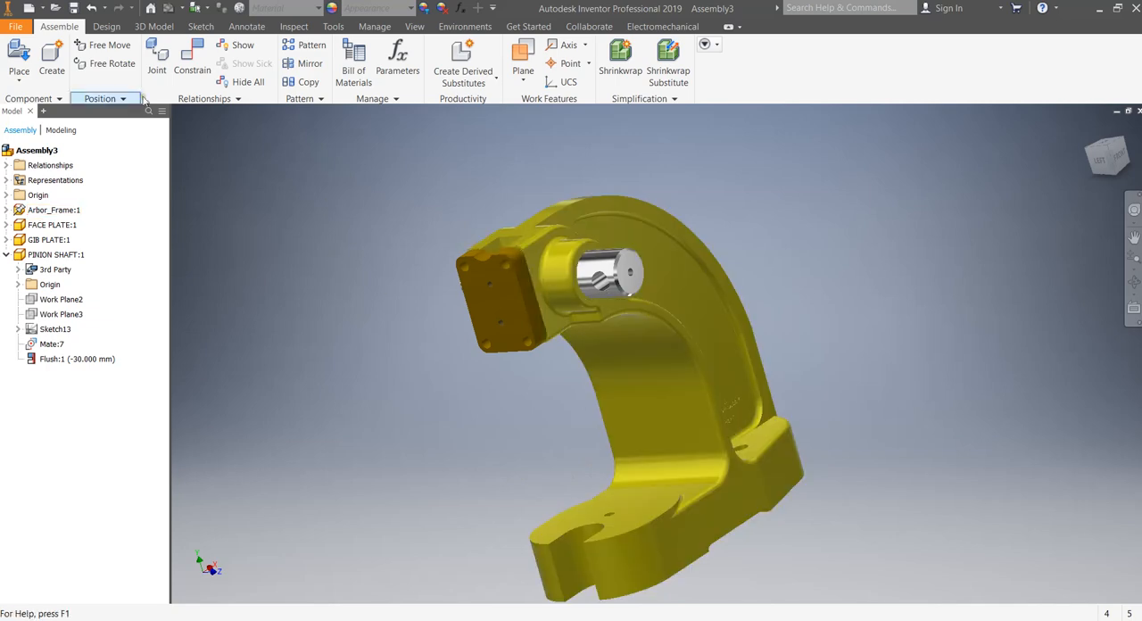
{"action": "left_click", "coordinate": [12, 59]}
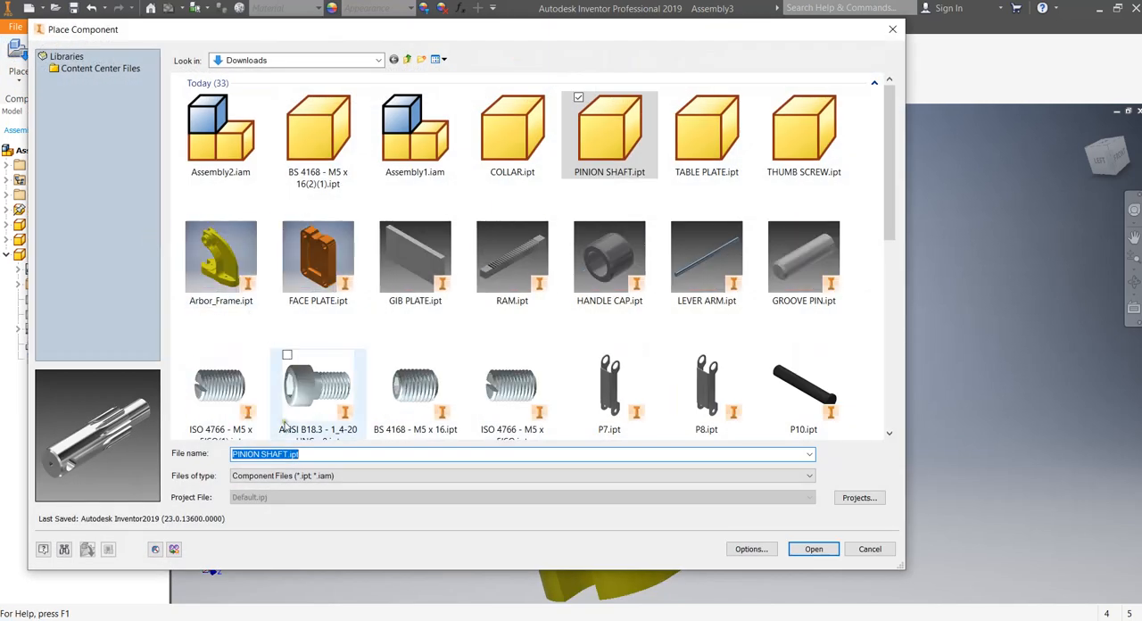
{"action": "left_click", "coordinate": [511, 256]}
{"action": "left_click", "coordinate": [817, 550]}
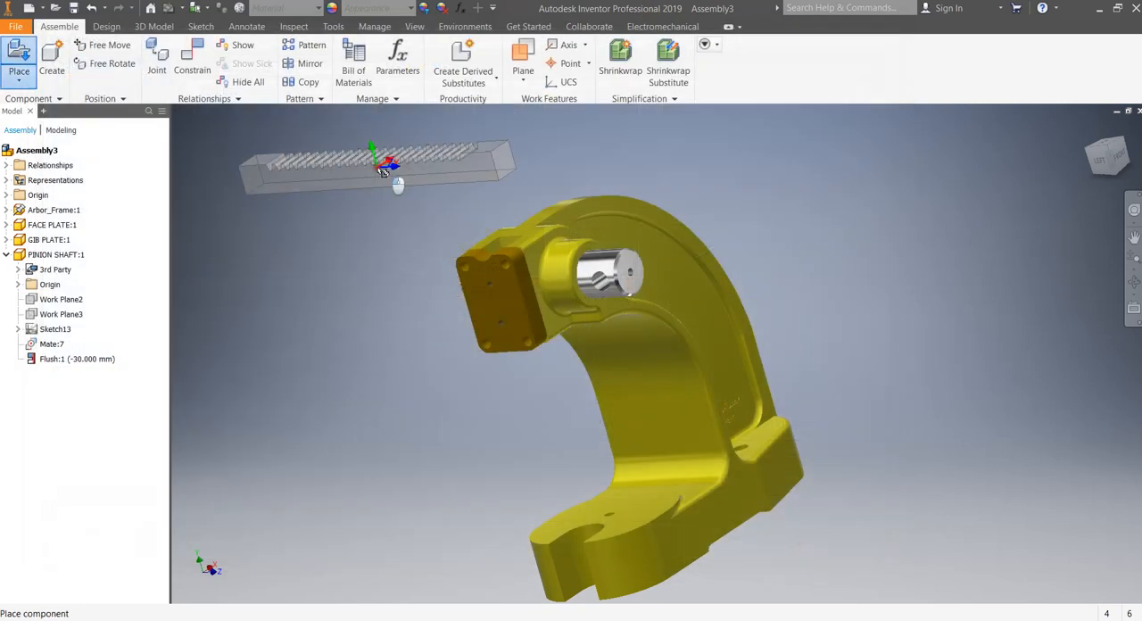
{"action": "left_click", "coordinate": [383, 170]}
{"action": "key", "text": "Escape"}
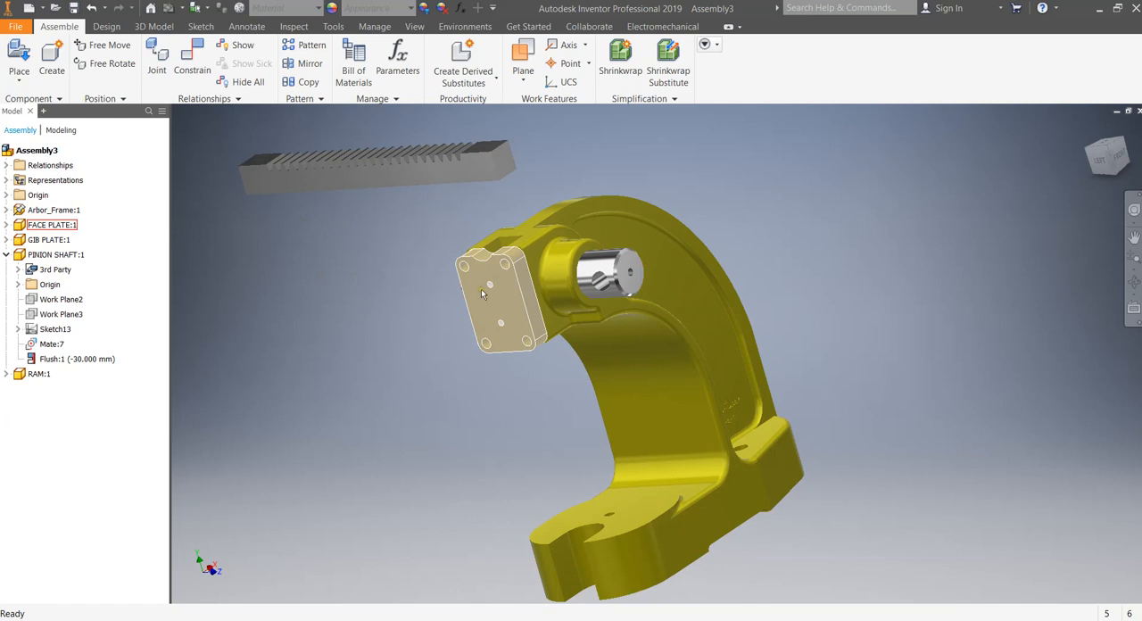
Move the ram slightly away from the arbor frame and free-rotate it to a steep diagonal position.
{"action": "left_click_drag", "start_coordinate": [404, 170], "coordinate": [361, 166]}
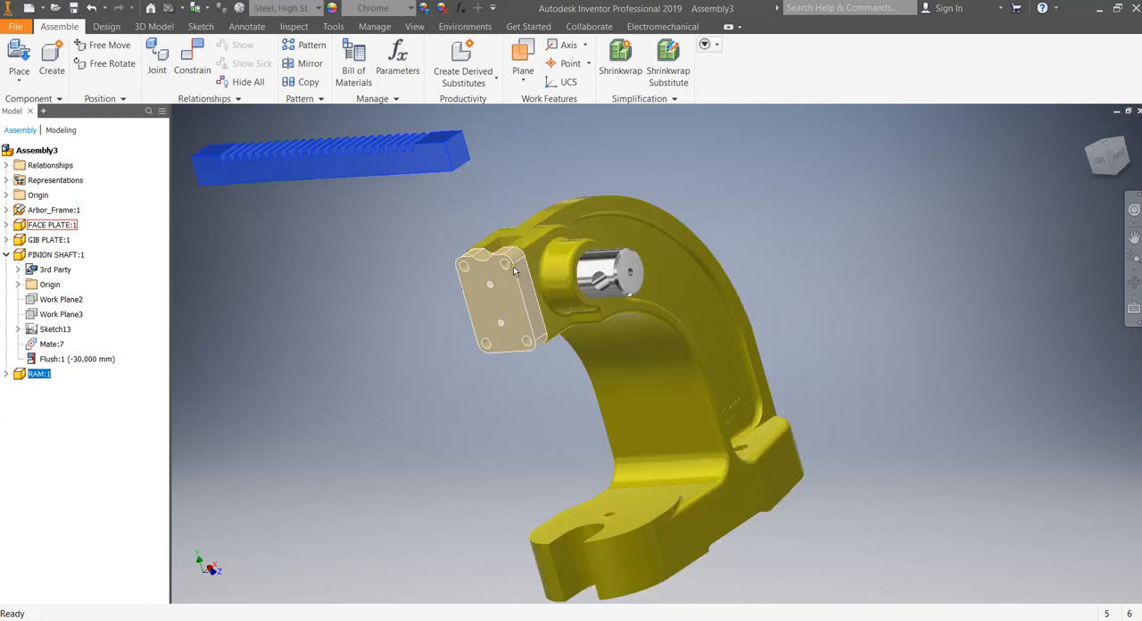
{"action": "scroll", "coordinate": [506, 248], "scroll_direction": "up", "scroll_amount": 5}
{"action": "scroll", "coordinate": [509, 228], "scroll_direction": "down", "scroll_amount": 6}
{"action": "middle_click_drag", "start_coordinate": [510, 222], "coordinate": [620, 263]}
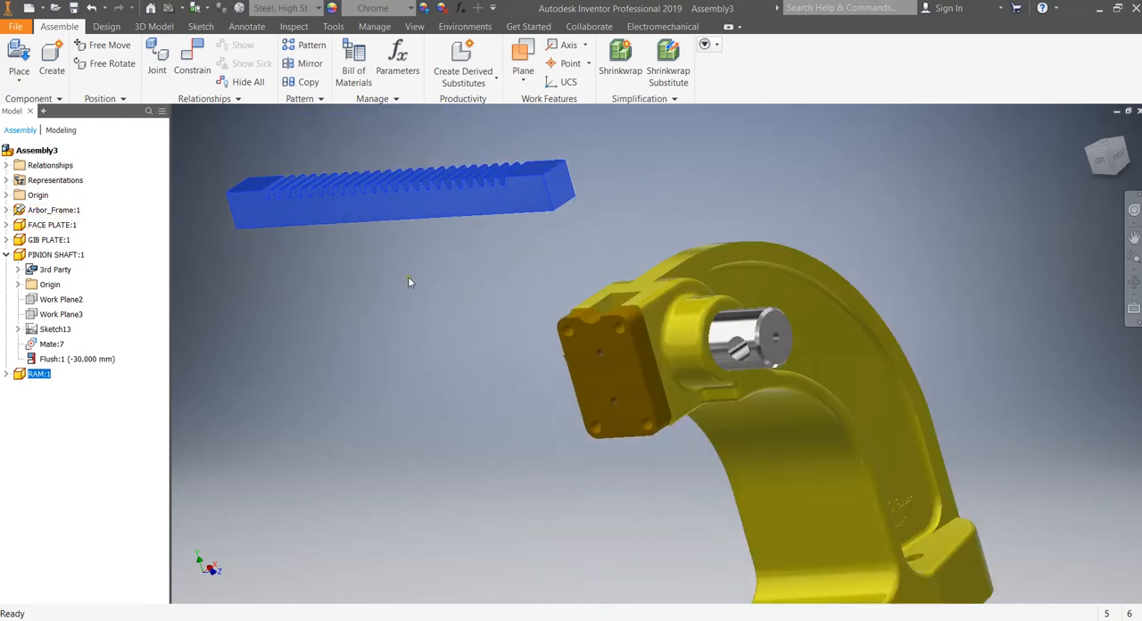
{"action": "left_click", "coordinate": [107, 63]}
{"action": "left_click", "coordinate": [393, 204]}
{"action": "left_click", "coordinate": [128, 65]}
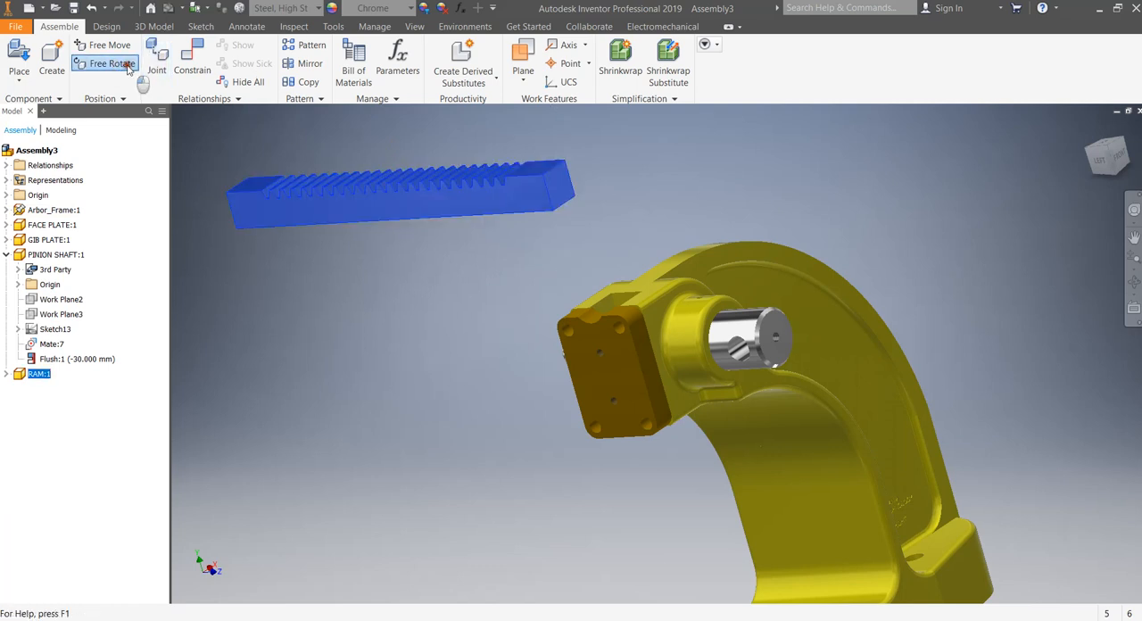
{"action": "mouse_move", "coordinate": [387, 215]}
{"action": "left_mouse_down"}
{"action": "mouse_move", "coordinate": [460, 222]}
{"action": "mouse_move", "coordinate": [416, 209]}
{"action": "mouse_move", "coordinate": [395, 186]}
{"action": "mouse_move", "coordinate": [360, 196]}
{"action": "mouse_move", "coordinate": [407, 191]}
{"action": "mouse_move", "coordinate": [373, 199]}
{"action": "mouse_move", "coordinate": [404, 224]}
{"action": "left_mouse_up"}
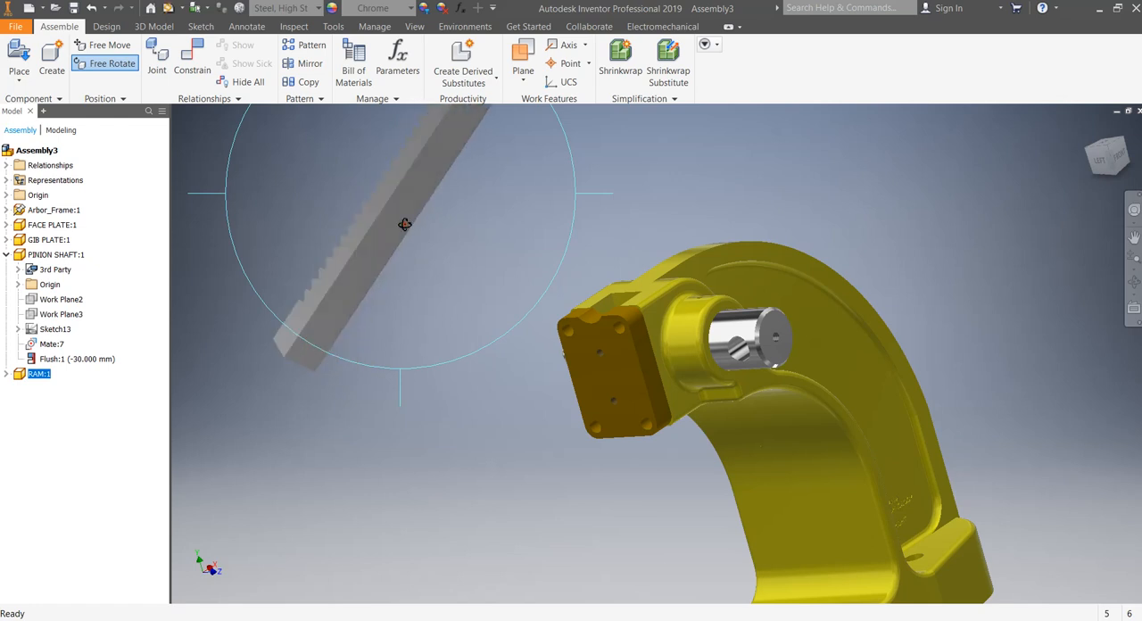
{"action": "key", "text": "Escape"}
Mate the ram's flat side face with the toothed outline to the inner side wall of the slot behind the face plate, with zero offset.
{"action": "left_click", "coordinate": [191, 58]}
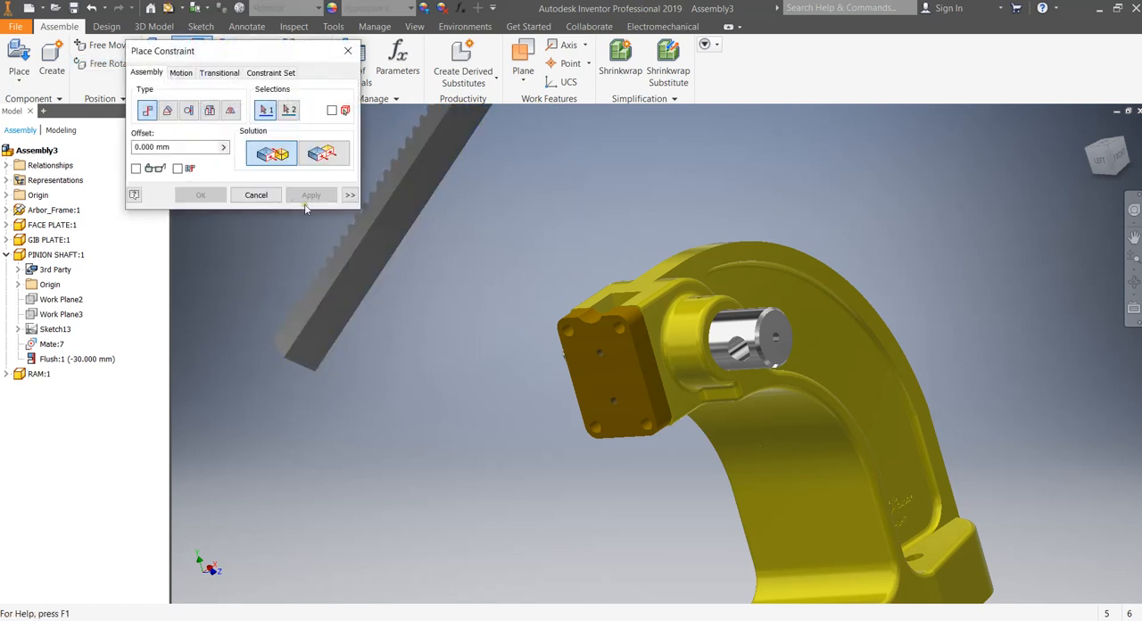
{"action": "left_click", "coordinate": [355, 235]}
{"action": "left_click", "coordinate": [611, 304]}
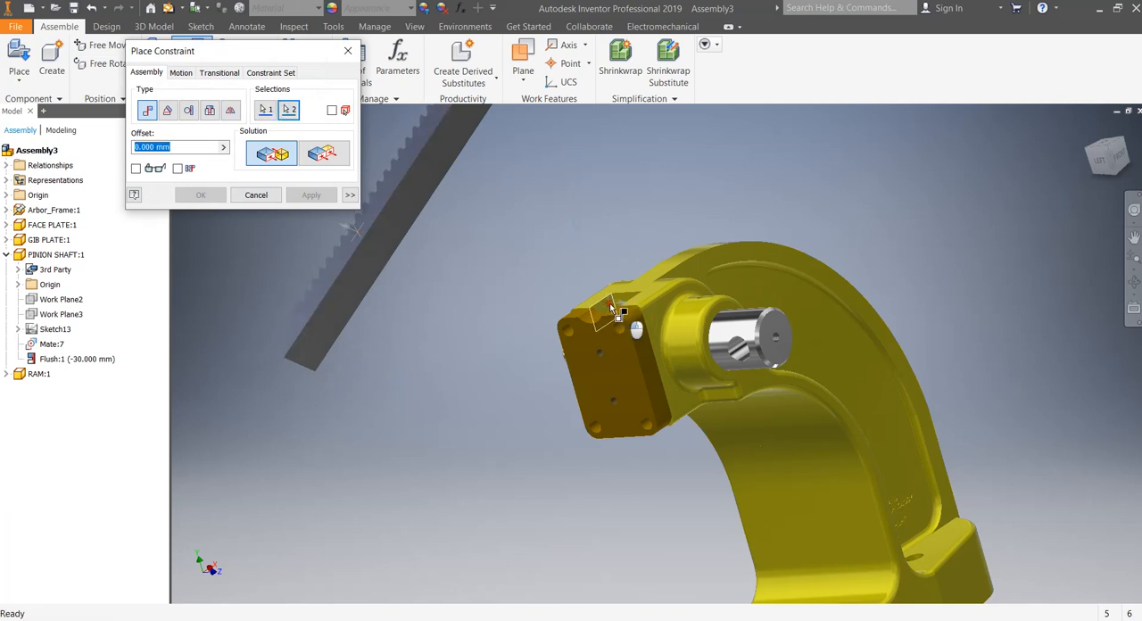
{"action": "left_click", "coordinate": [312, 195]}
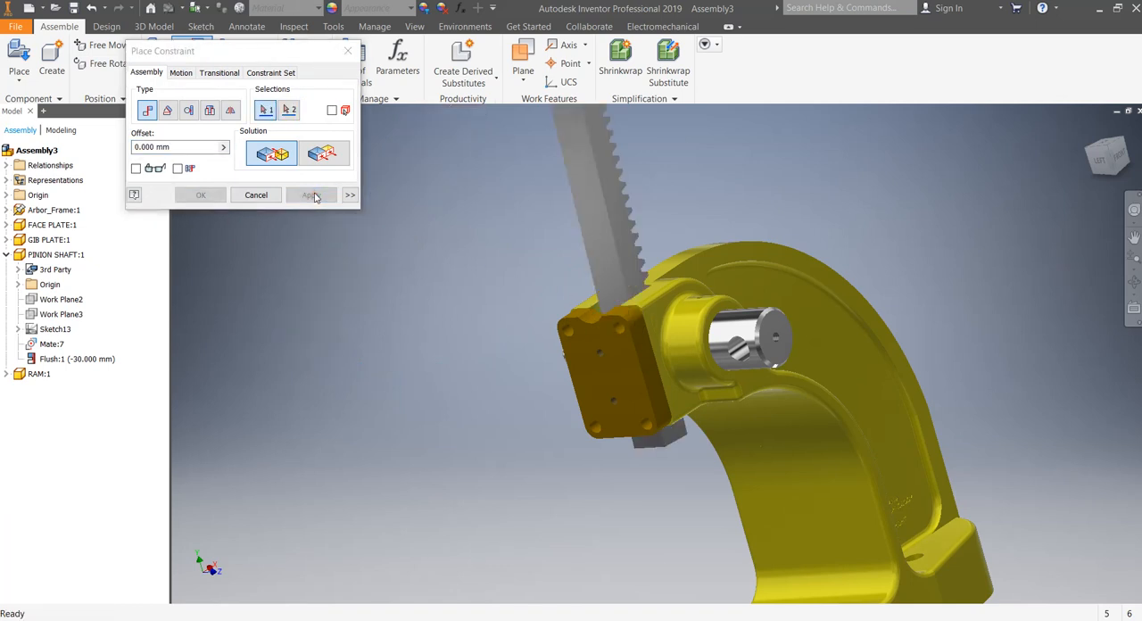
{"action": "left_click", "coordinate": [257, 195]}
Reposition the ram in the slot and free-rotate it upright with its teeth facing the arbor frame's arch.
{"action": "scroll", "coordinate": [550, 273], "scroll_direction": "up", "scroll_amount": 3}
{"action": "left_click_drag", "start_coordinate": [589, 259], "coordinate": [684, 224]}
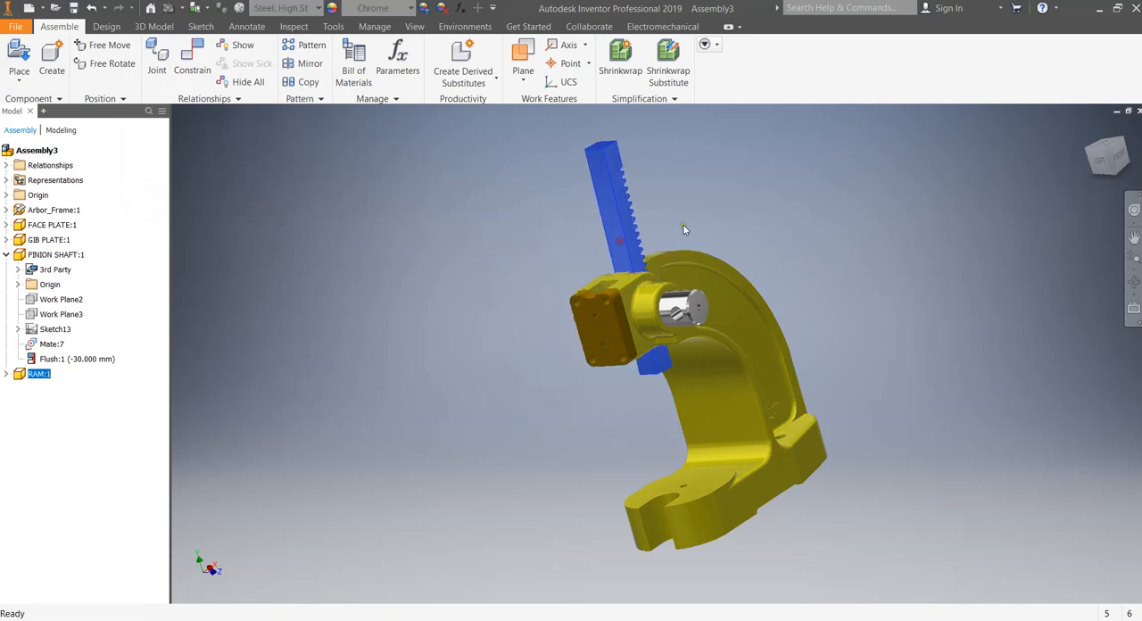
{"action": "scroll", "coordinate": [684, 224], "scroll_direction": "down", "scroll_amount": 4}
{"action": "scroll", "coordinate": [694, 238], "scroll_direction": "up", "scroll_amount": 3}
{"action": "scroll", "coordinate": [678, 241], "scroll_direction": "down", "scroll_amount": 3}
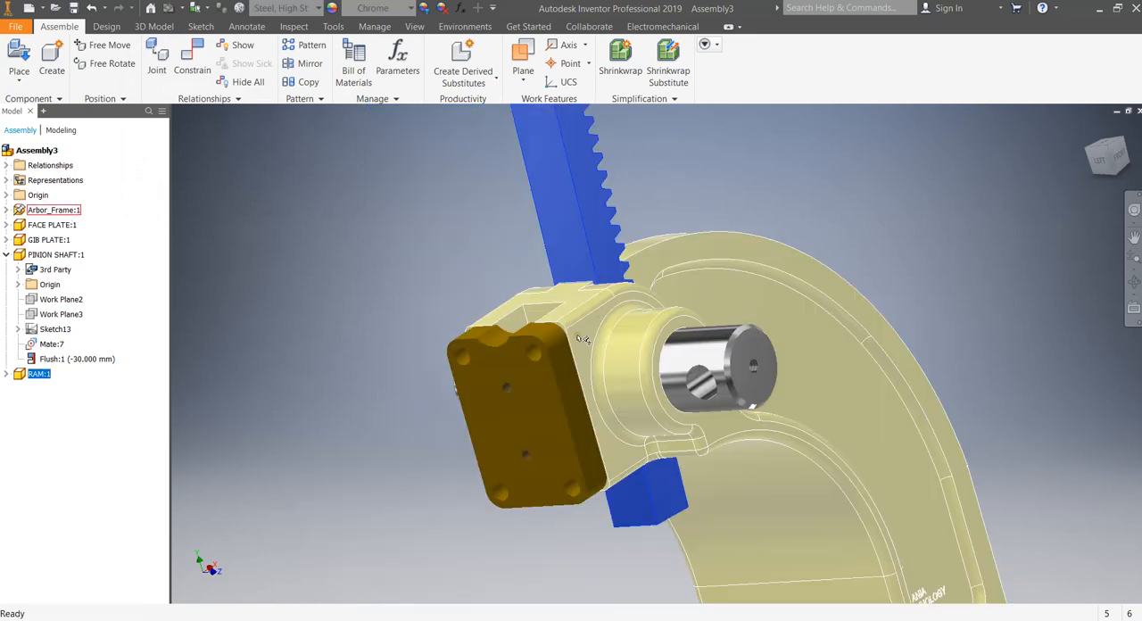
{"action": "left_click", "coordinate": [1133, 282]}
{"action": "left_click_drag", "start_coordinate": [731, 327], "coordinate": [579, 406]}
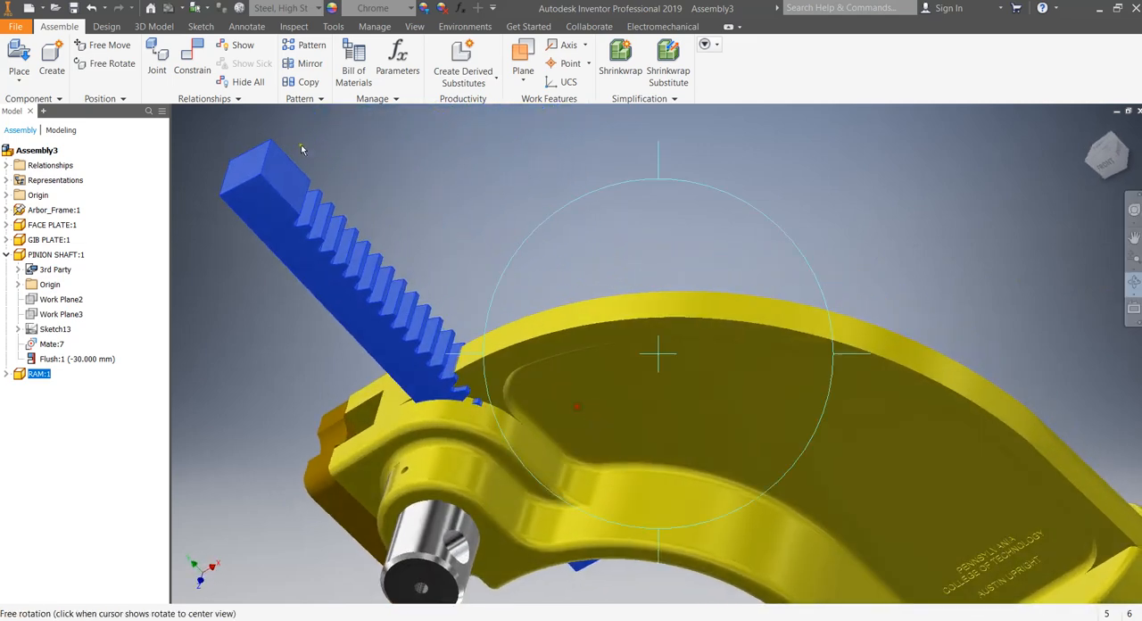
{"action": "left_click", "coordinate": [107, 63]}
{"action": "left_click_drag", "start_coordinate": [334, 280], "coordinate": [387, 260]}
{"action": "key", "text": "Escape"}
Mate the ram's flat toothless back face to the inner face of the face plate with an offset of 0 mm.
{"action": "left_click", "coordinate": [192, 59]}
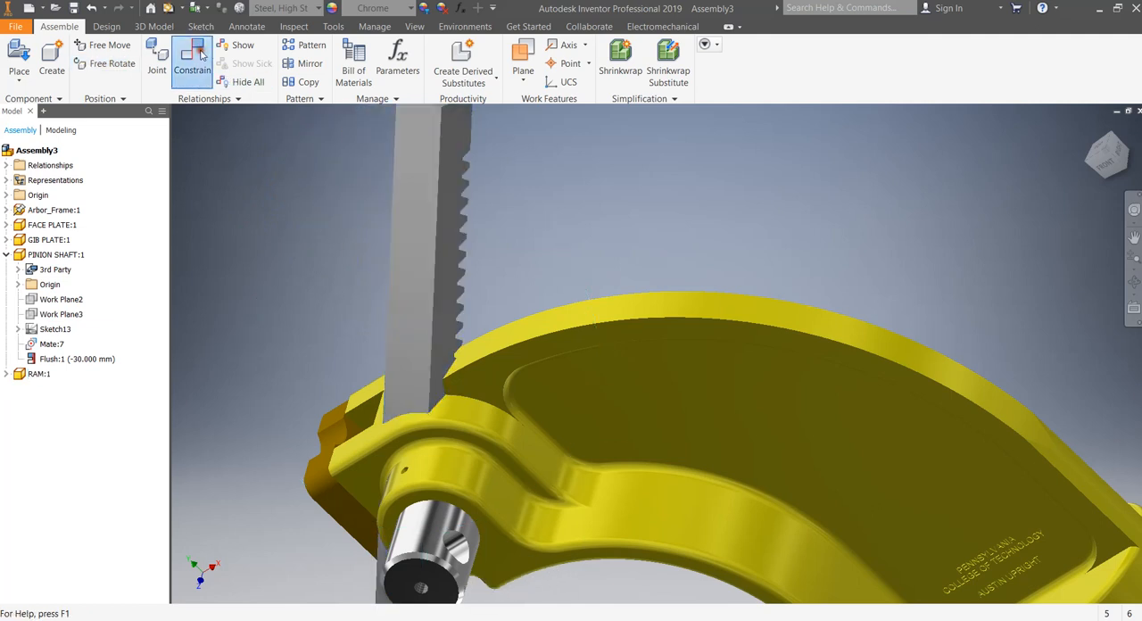
{"action": "left_click", "coordinate": [412, 229]}
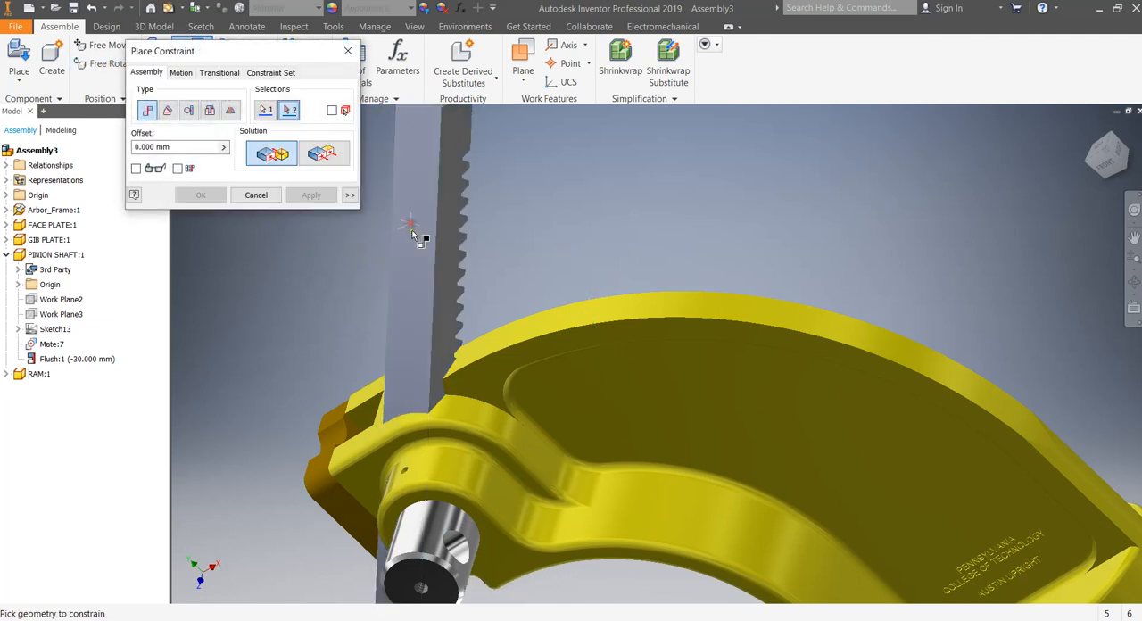
{"action": "scroll", "coordinate": [354, 435], "scroll_direction": "down", "scroll_amount": 3}
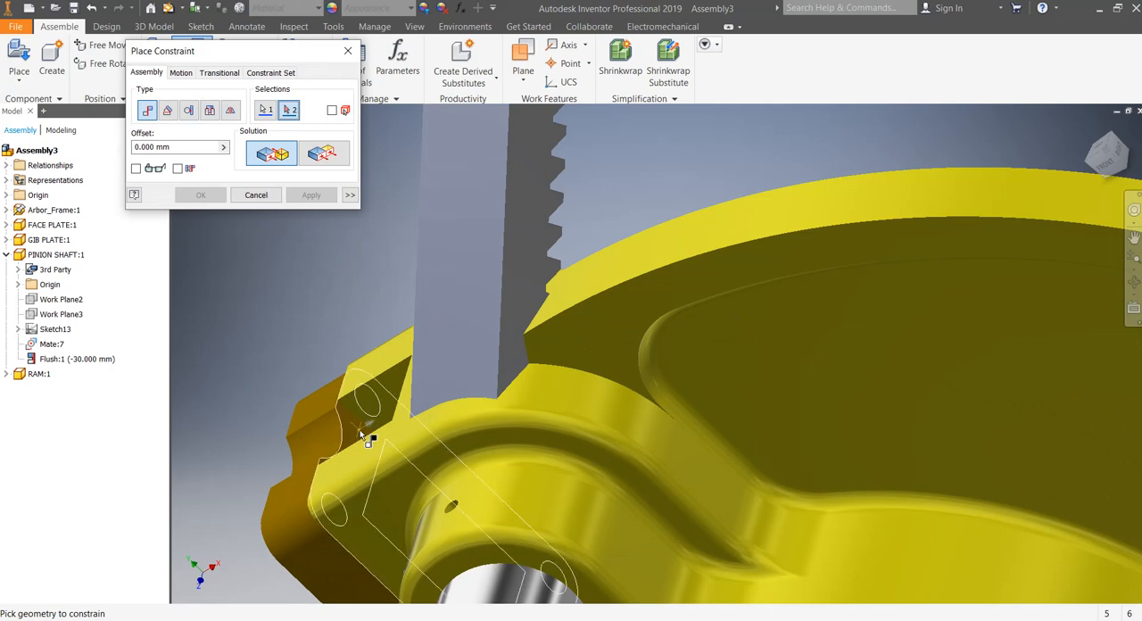
{"action": "left_click", "coordinate": [364, 435]}
{"action": "left_click", "coordinate": [310, 195]}
{"action": "left_click", "coordinate": [276, 200]}
Slide the ram upward through the arbor frame's slot to check its travel.
{"action": "scroll", "coordinate": [352, 237], "scroll_direction": "up", "scroll_amount": 5}
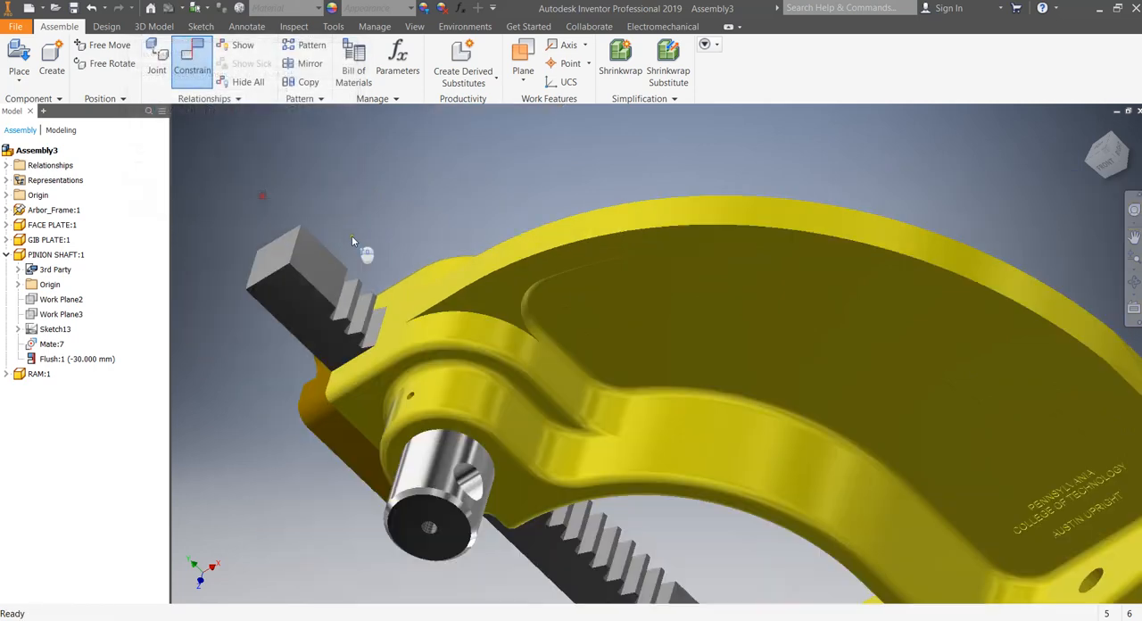
{"action": "left_click", "coordinate": [1111, 165]}
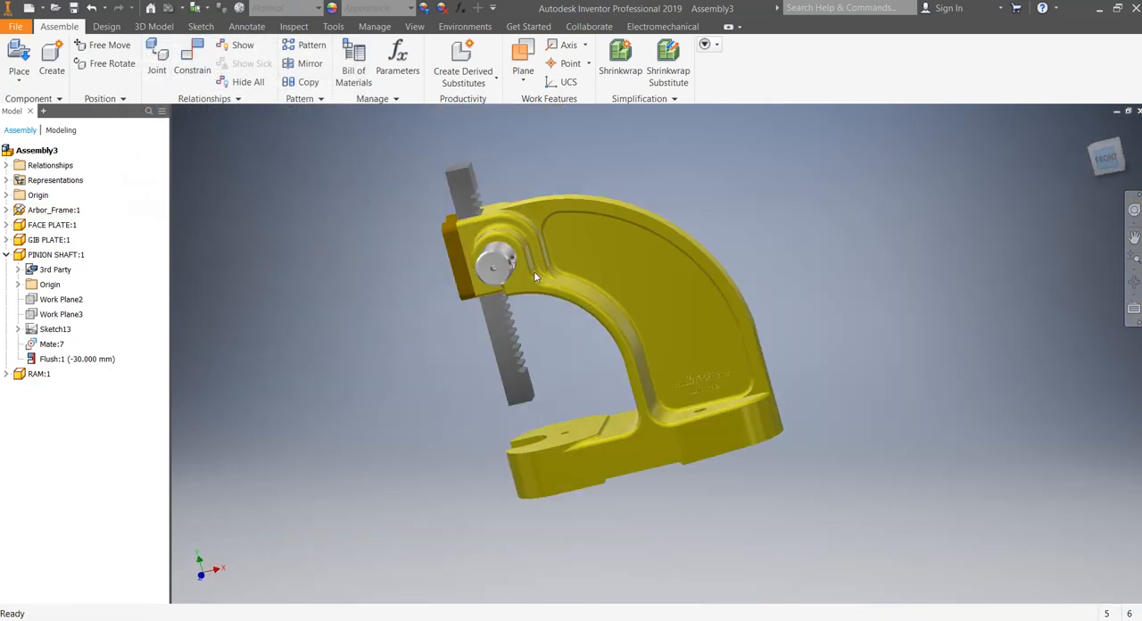
{"action": "left_click_drag", "start_coordinate": [538, 359], "coordinate": [535, 331]}
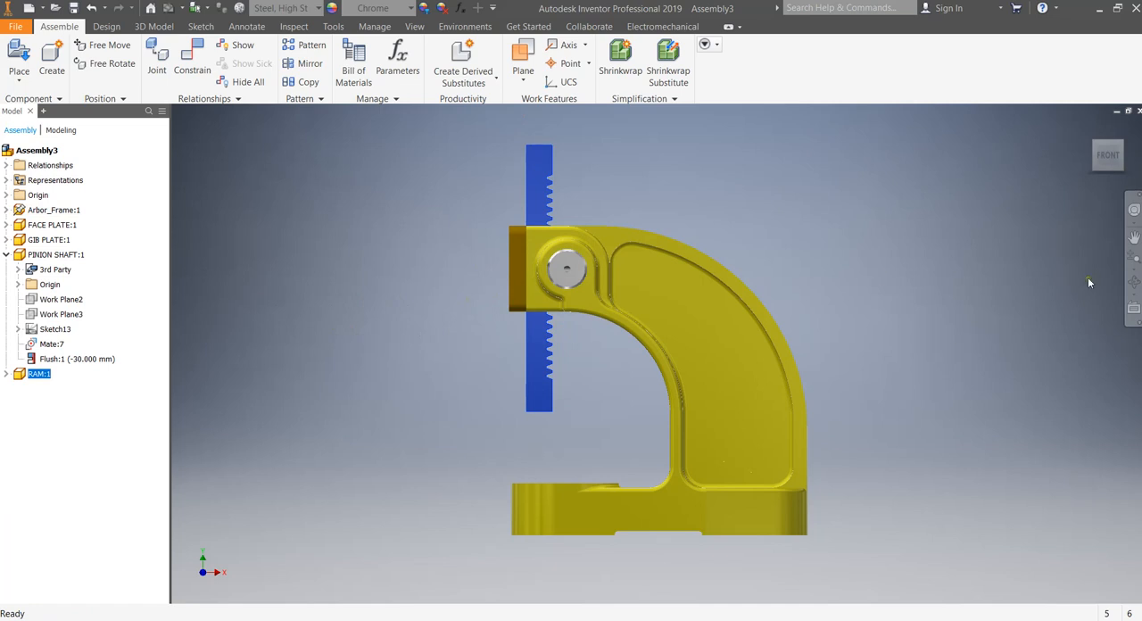
{"action": "left_click", "coordinate": [1134, 284]}
{"action": "mouse_move", "coordinate": [598, 303]}
{"action": "left_mouse_down"}
{"action": "mouse_move", "coordinate": [583, 321]}
{"action": "mouse_move", "coordinate": [610, 309]}
{"action": "mouse_move", "coordinate": [596, 348]}
{"action": "mouse_move", "coordinate": [627, 304]}
{"action": "mouse_move", "coordinate": [608, 308]}
{"action": "left_mouse_up"}
{"action": "key", "text": "Escape"}
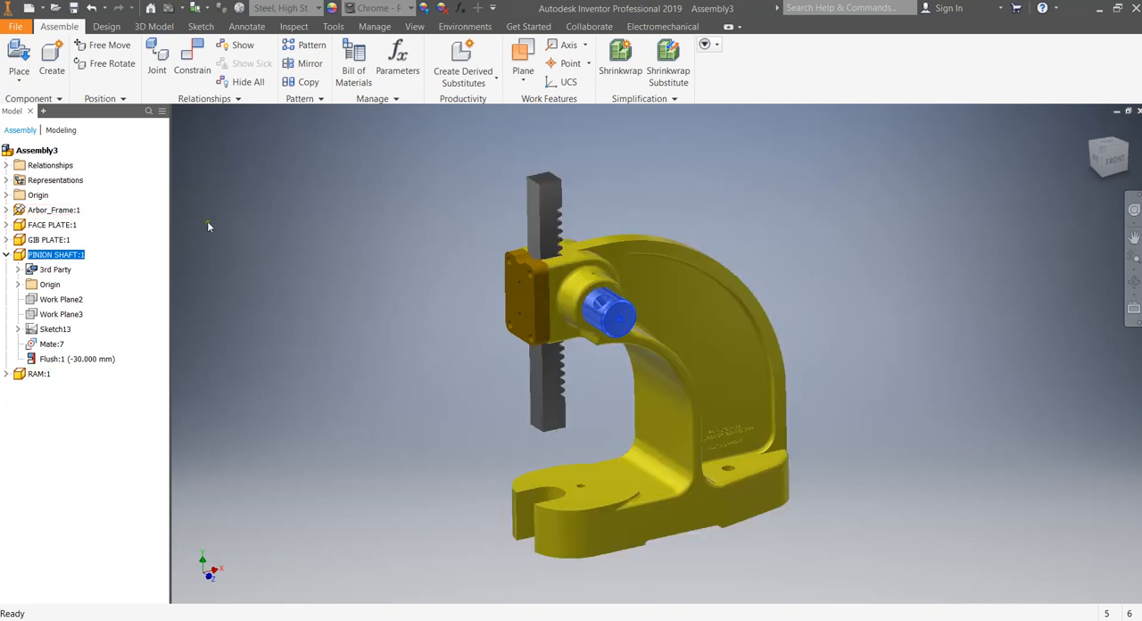
Add a Rotation-Translation motion constraint of 93.488 mm between the pinion shaft's axis and the ram's long vertical edge, and test it by moving the ram.
{"action": "left_click", "coordinate": [191, 62]}
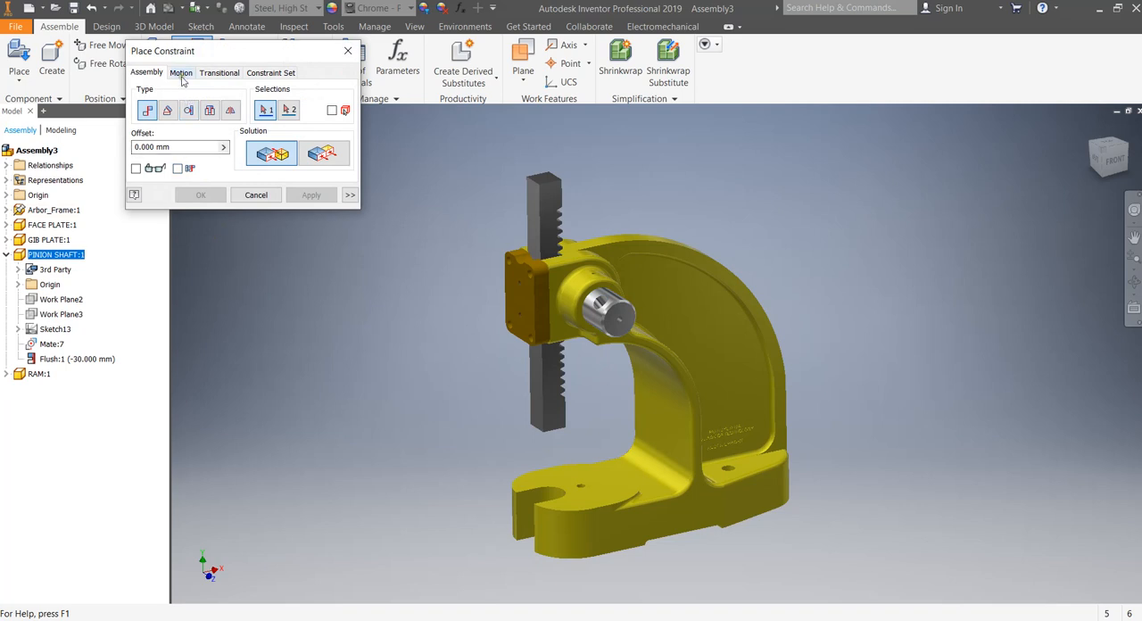
{"action": "left_click", "coordinate": [182, 73]}
{"action": "left_click_drag", "start_coordinate": [186, 52], "coordinate": [170, 37]}
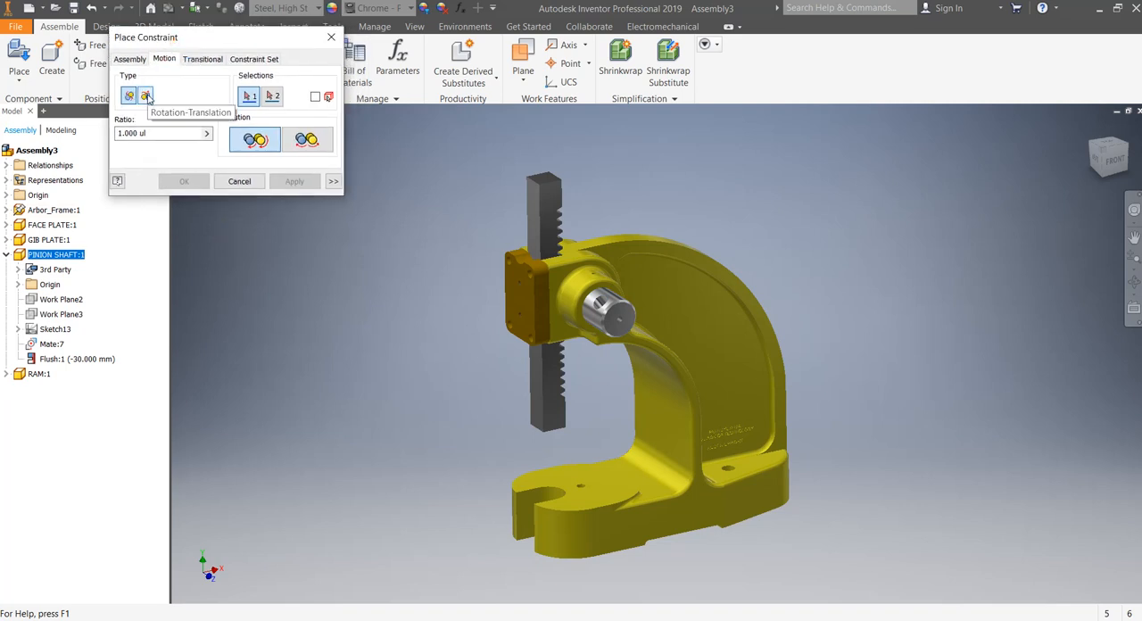
{"action": "left_click", "coordinate": [147, 97]}
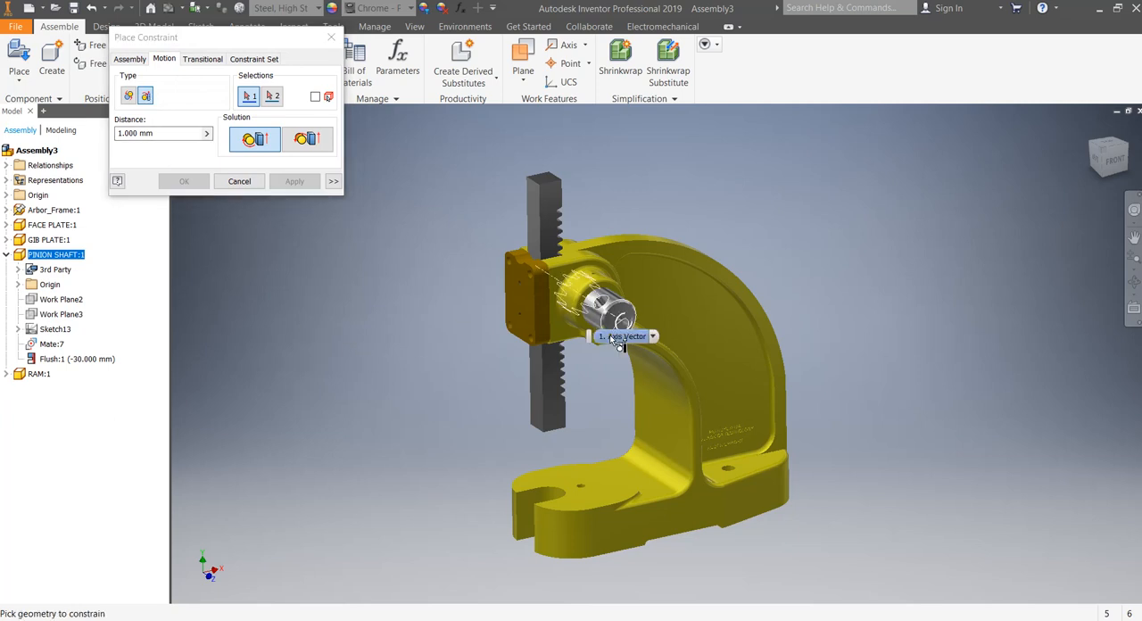
{"action": "left_click", "coordinate": [598, 329]}
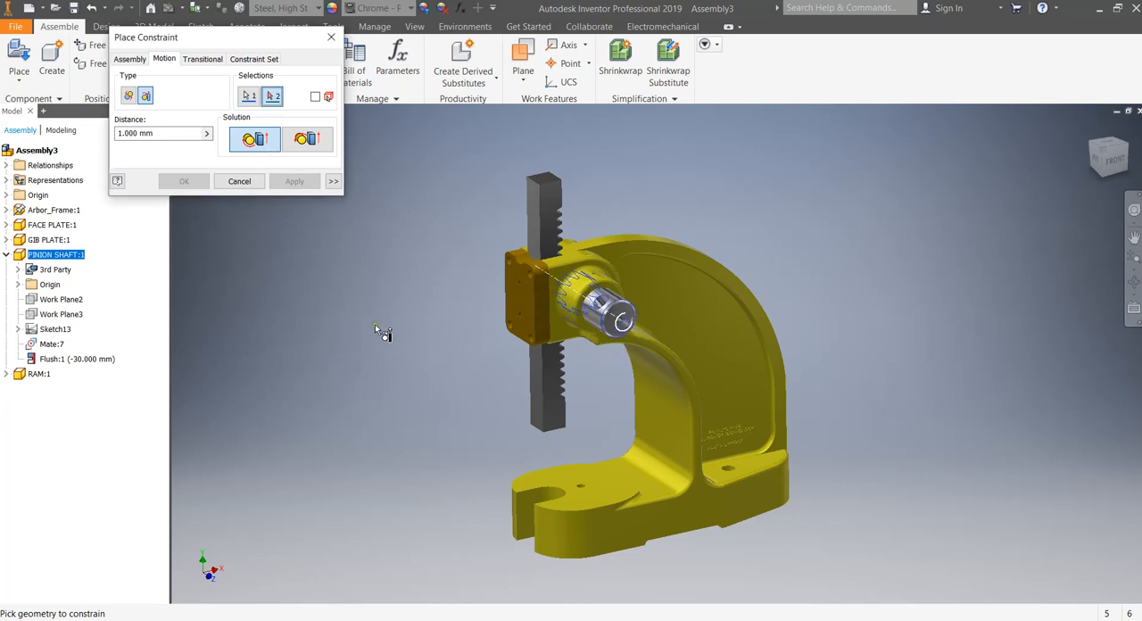
{"action": "left_click", "coordinate": [541, 229]}
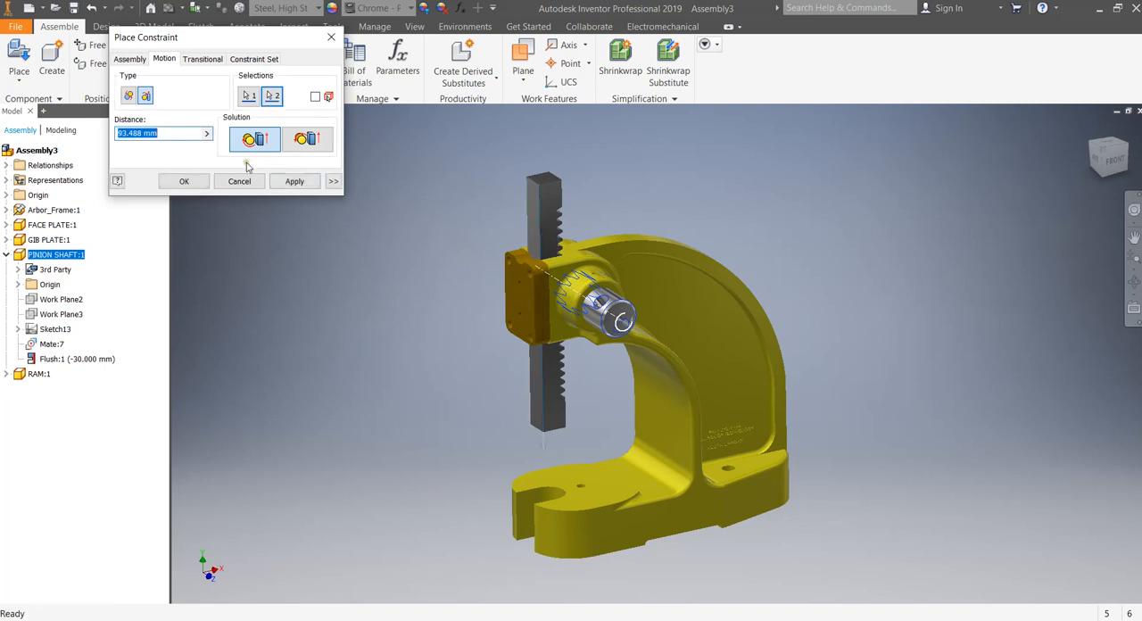
{"action": "left_click", "coordinate": [174, 132]}
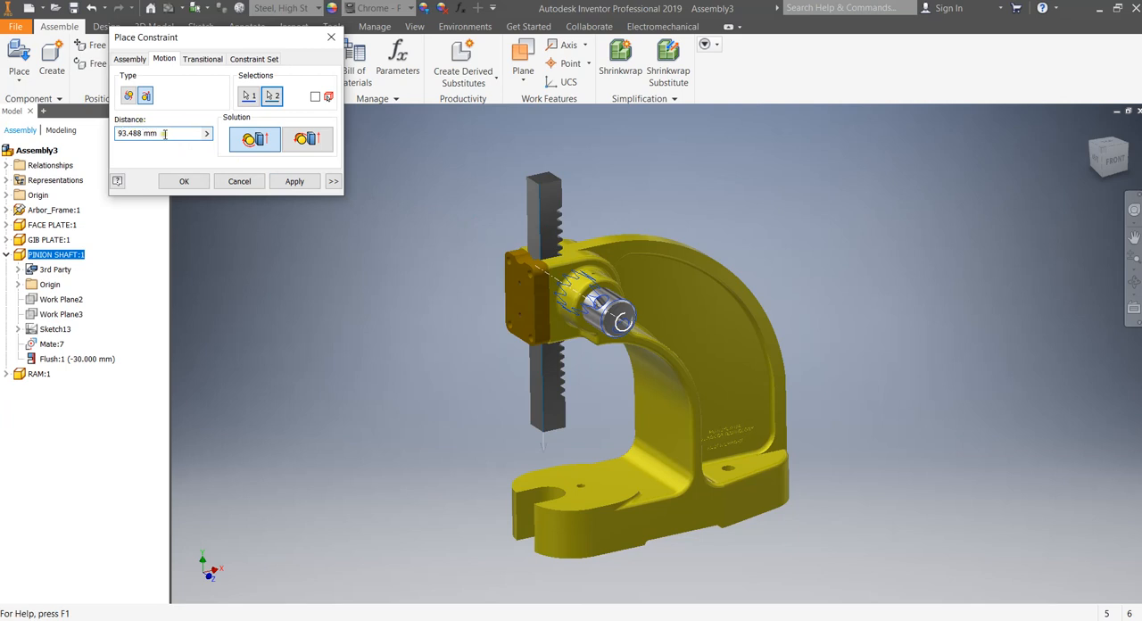
{"action": "left_click_drag", "start_coordinate": [165, 134], "coordinate": [116, 132]}
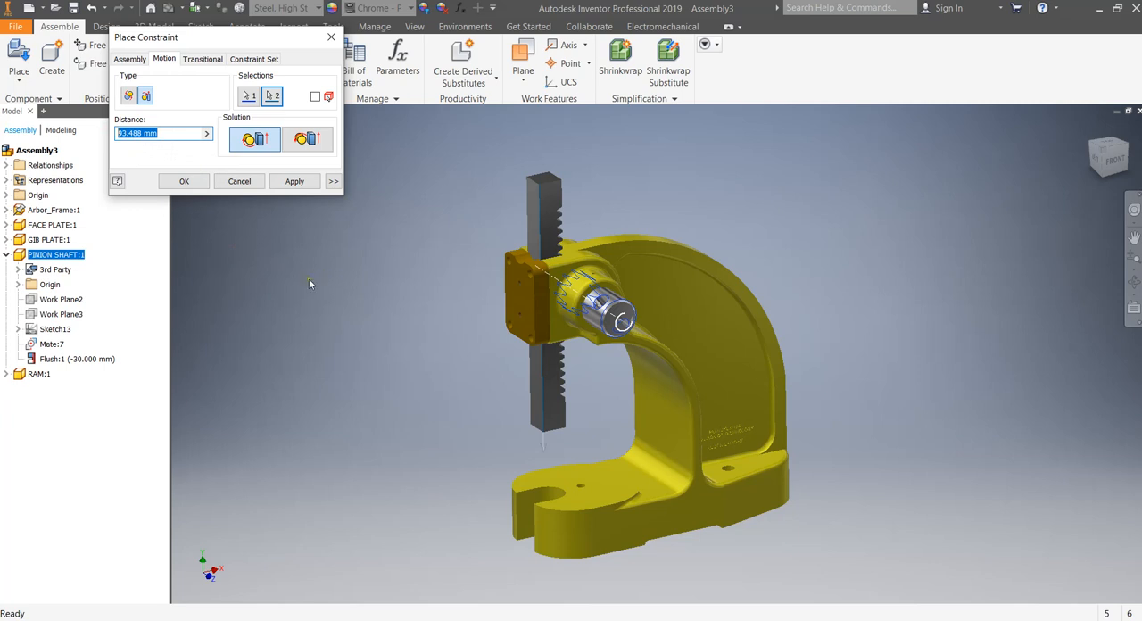
{"action": "left_click", "coordinate": [294, 182]}
{"action": "left_click", "coordinate": [239, 181]}
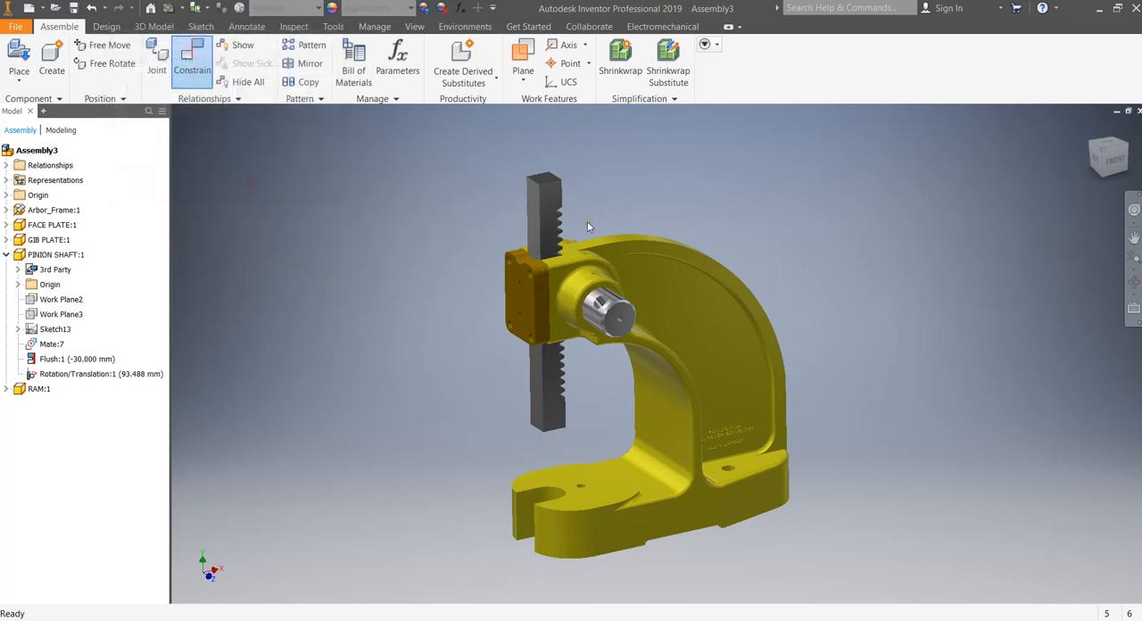
{"action": "mouse_move", "coordinate": [545, 230]}
{"action": "left_mouse_down"}
{"action": "mouse_move", "coordinate": [545, 203]}
{"action": "mouse_move", "coordinate": [545, 262]}
{"action": "mouse_move", "coordinate": [548, 206]}
{"action": "mouse_move", "coordinate": [556, 255]}
{"action": "mouse_move", "coordinate": [551, 199]}
{"action": "mouse_move", "coordinate": [553, 228]}
{"action": "left_mouse_up"}
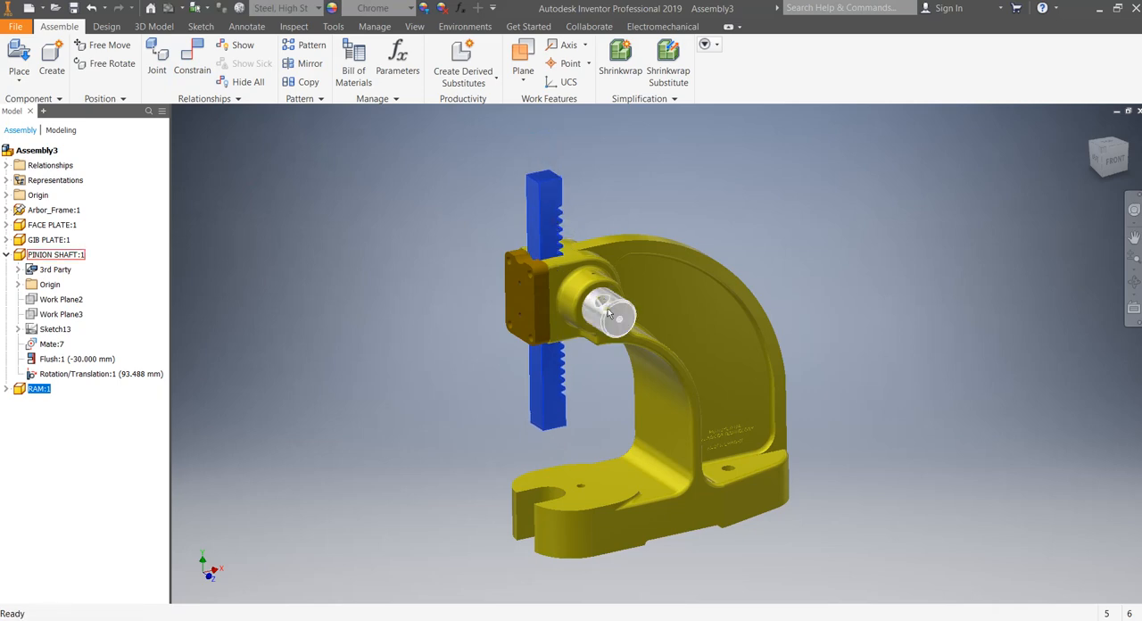
Place one instance of LEVER ARM.ipt in the empty space above the arbor frame's arch.
{"action": "left_click", "coordinate": [26, 57]}
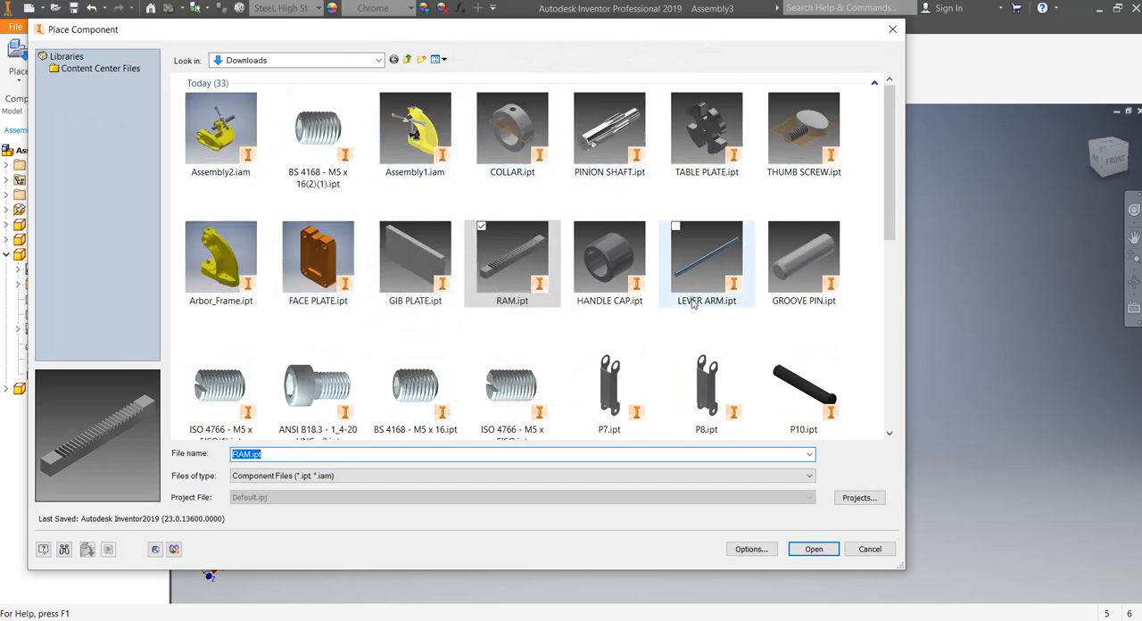
{"action": "double_click", "coordinate": [705, 268]}
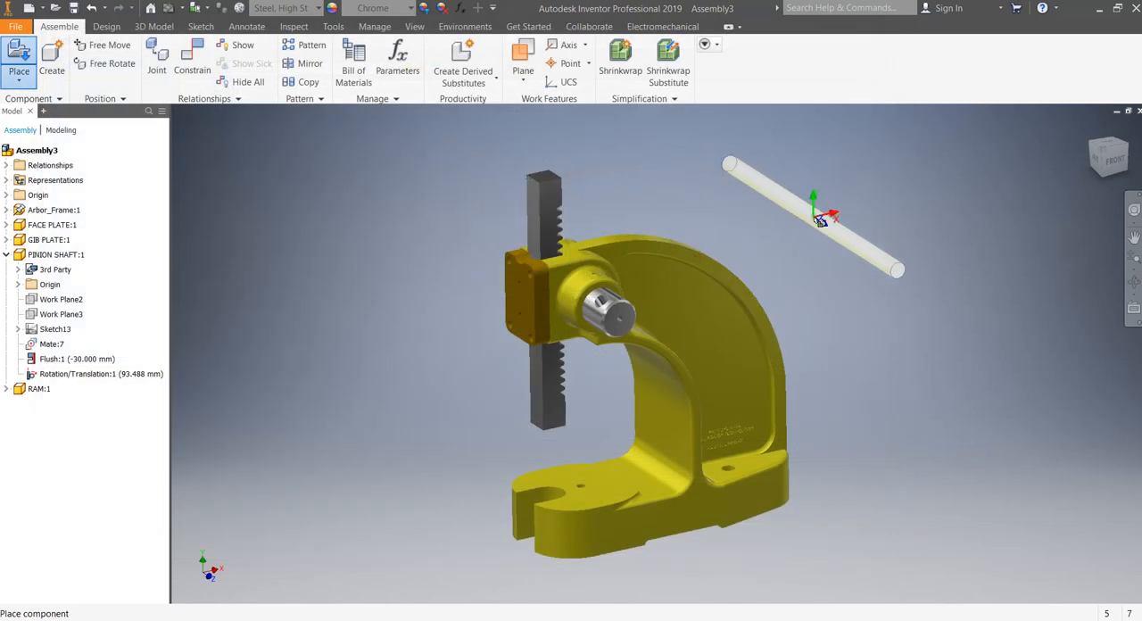
{"action": "left_click", "coordinate": [820, 219]}
{"action": "right_click", "coordinate": [841, 152]}
{"action": "left_click", "coordinate": [883, 157]}
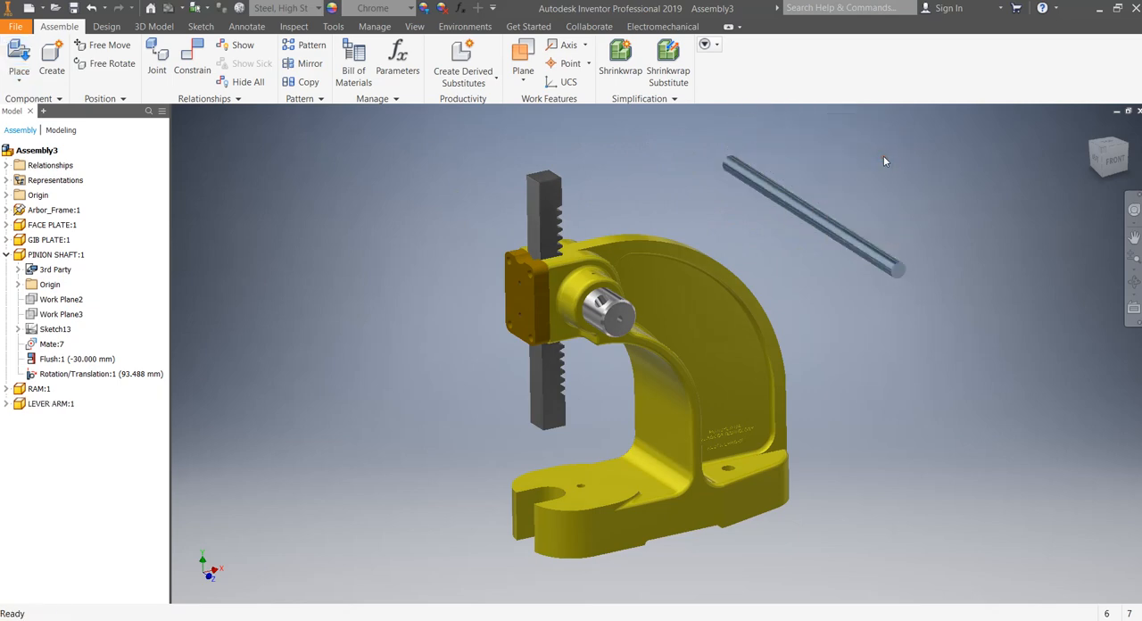